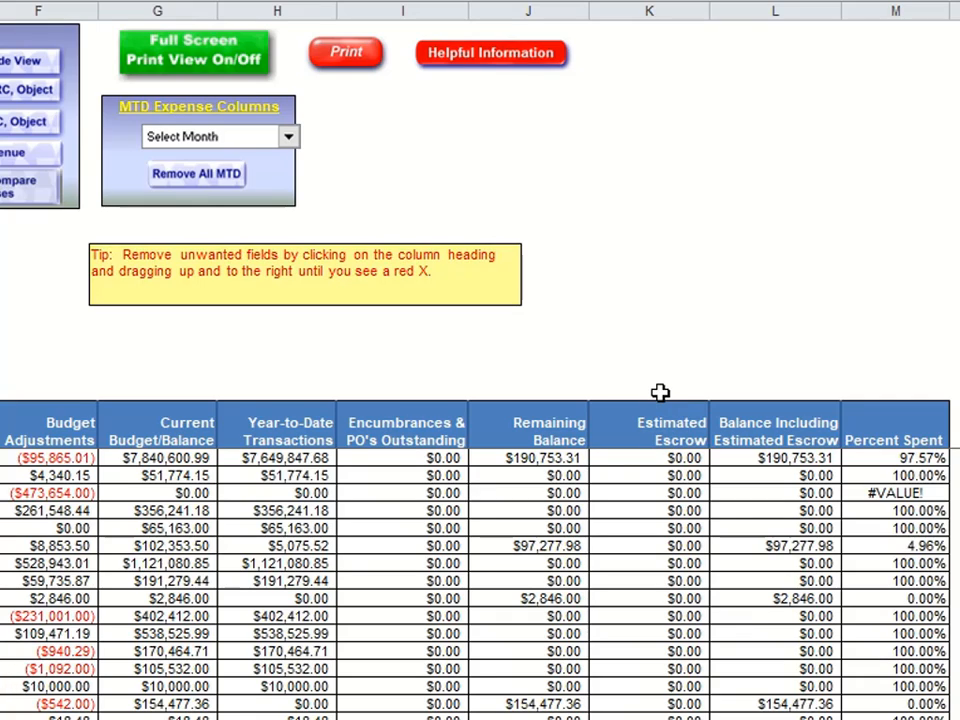
Step: Remove the Estimated Escrow and Balance Including Estimated Escrow columns from the budget pivot table
{"action": "mouse_move", "coordinate": [660, 392]}
{"action": "left_mouse_down"}
{"action": "mouse_move", "coordinate": [660, 401]}
{"action": "mouse_move", "coordinate": [658, 379]}
{"action": "mouse_move", "coordinate": [686, 379]}
{"action": "mouse_move", "coordinate": [671, 398]}
{"action": "left_mouse_up"}
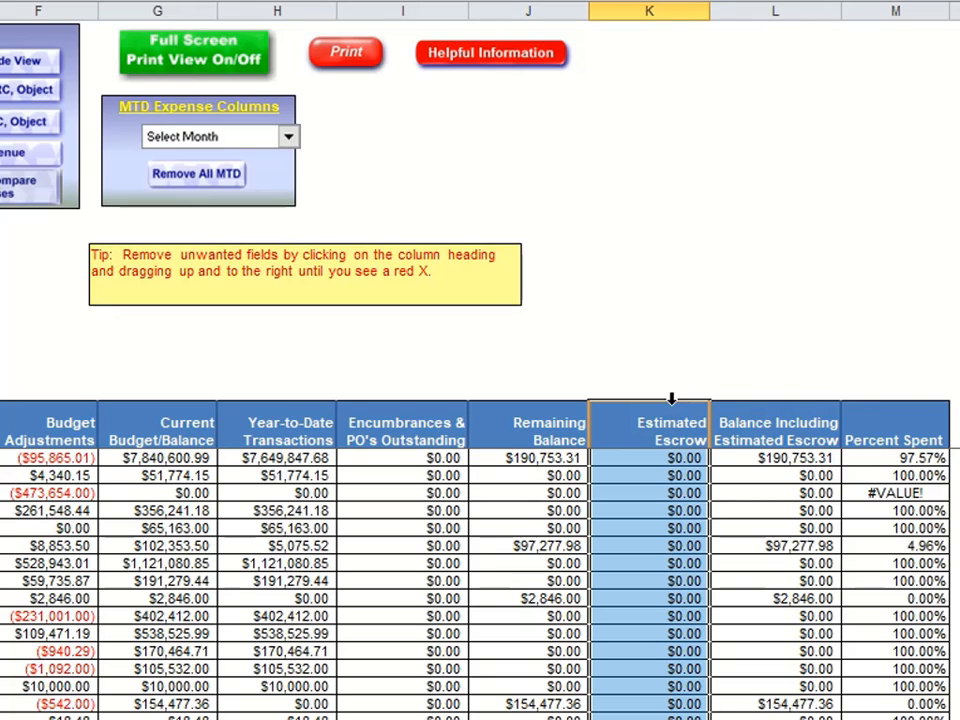
{"action": "left_click", "coordinate": [638, 477]}
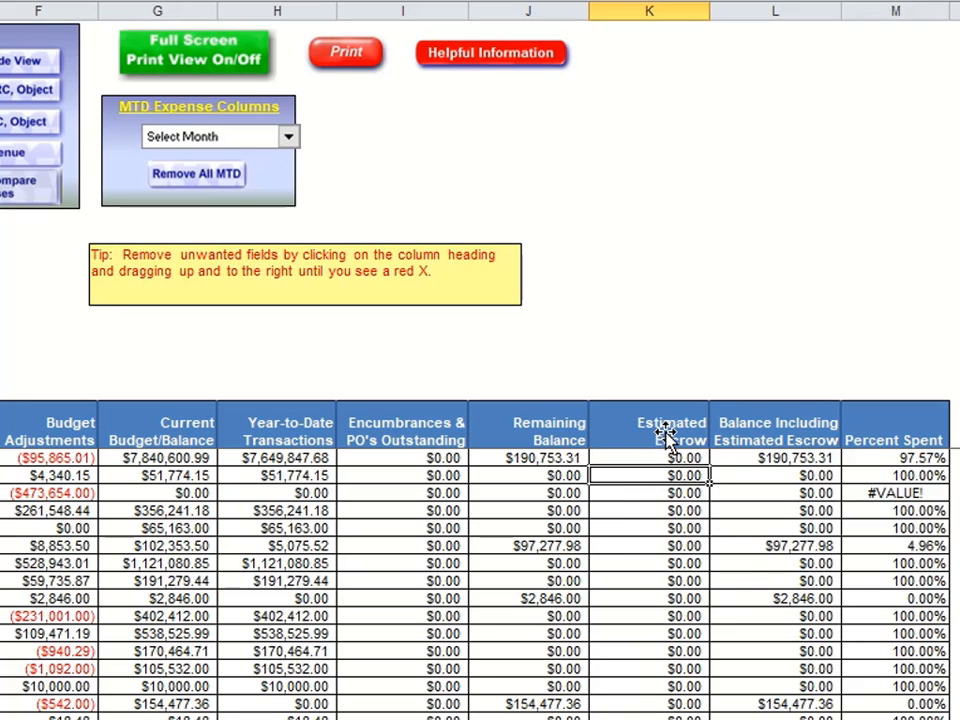
{"action": "left_click", "coordinate": [668, 437]}
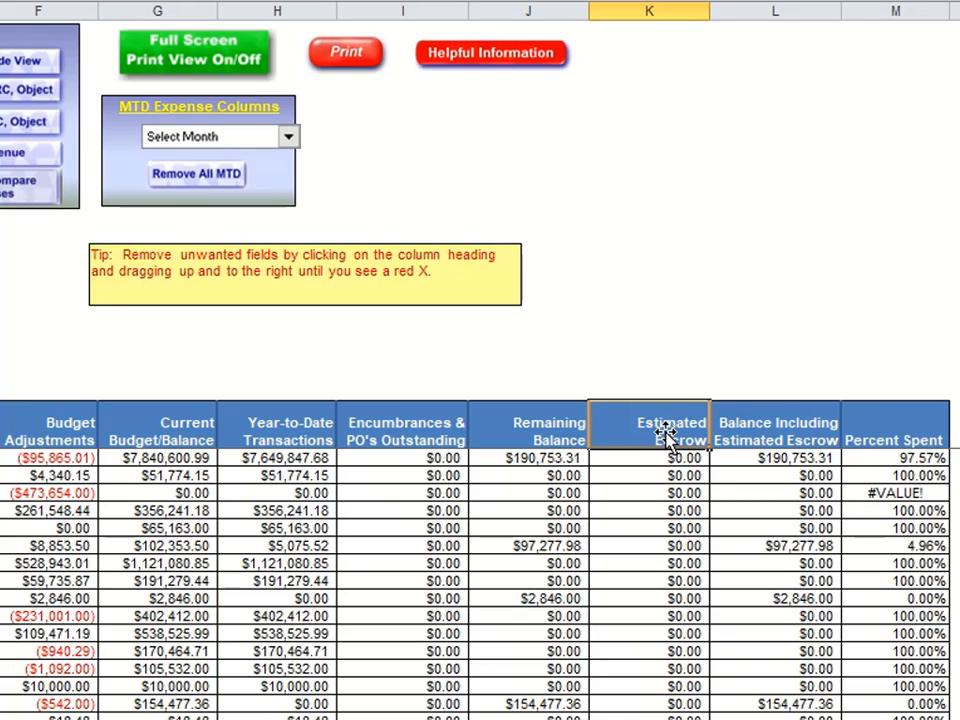
{"action": "mouse_move", "coordinate": [668, 437]}
{"action": "left_mouse_down"}
{"action": "mouse_move", "coordinate": [624, 364]}
{"action": "mouse_move", "coordinate": [631, 283]}
{"action": "left_mouse_up"}
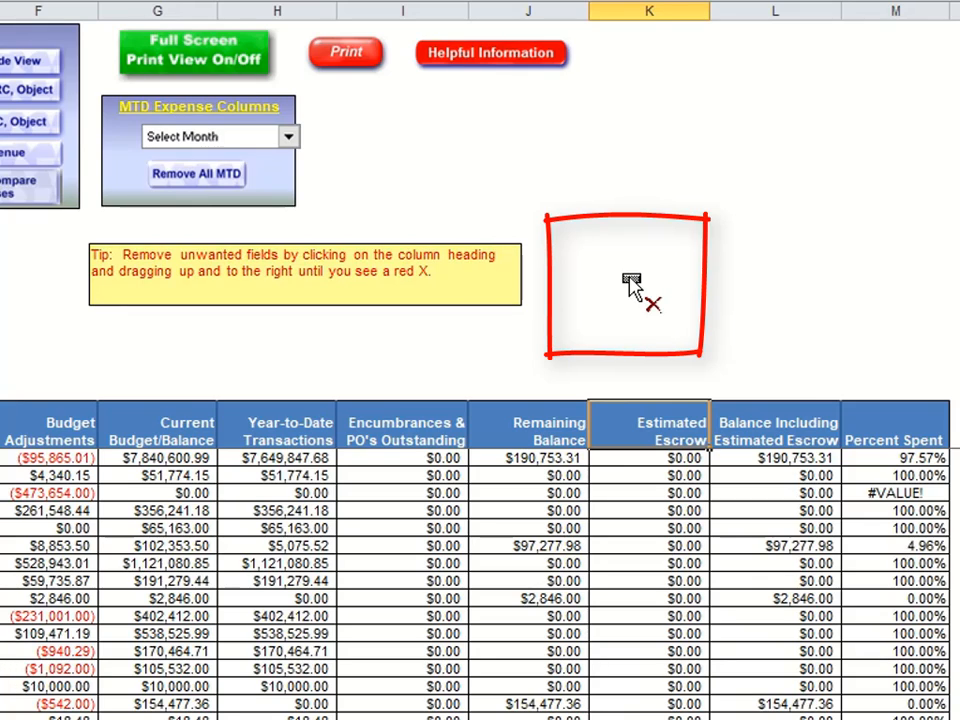
{"action": "left_click_drag", "start_coordinate": [631, 283], "coordinate": [631, 283]}
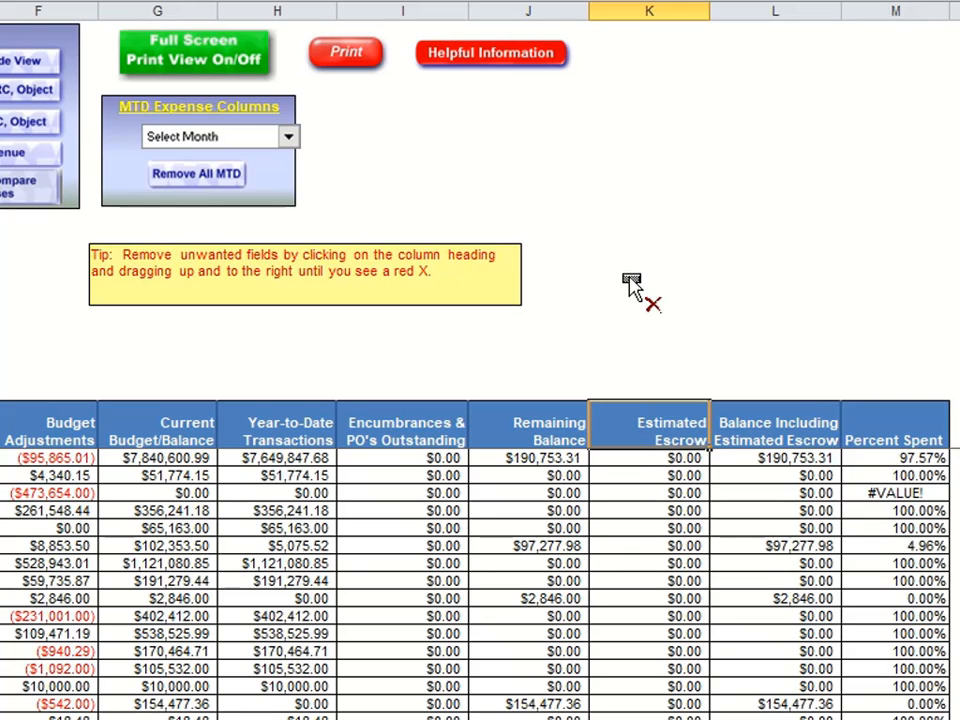
{"action": "left_click_drag", "start_coordinate": [631, 283], "coordinate": [629, 280]}
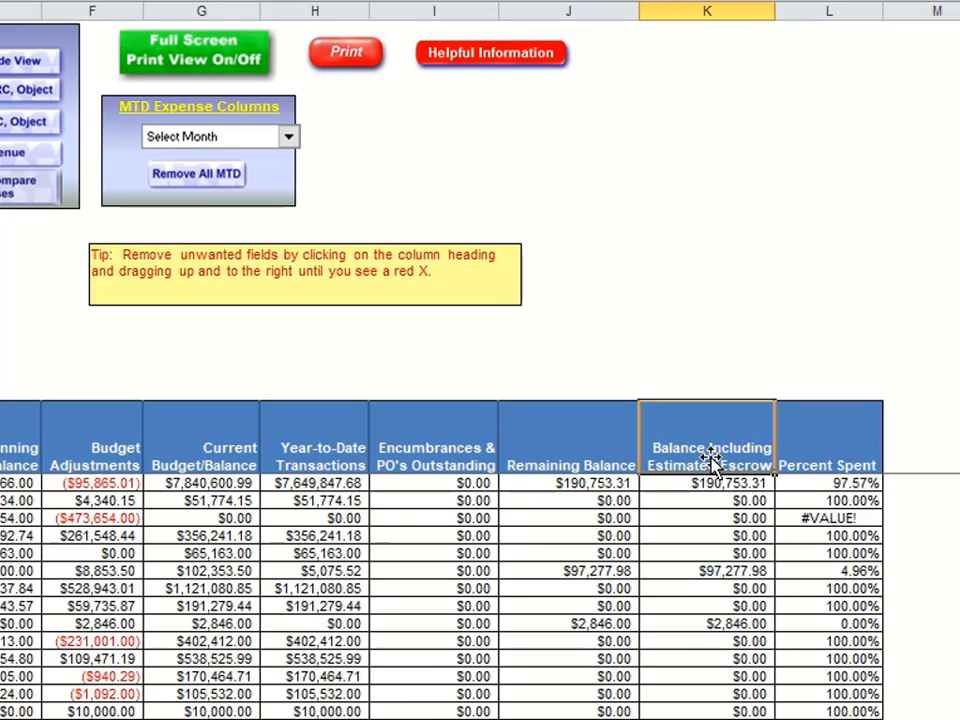
{"action": "left_click_drag", "start_coordinate": [710, 455], "coordinate": [692, 290]}
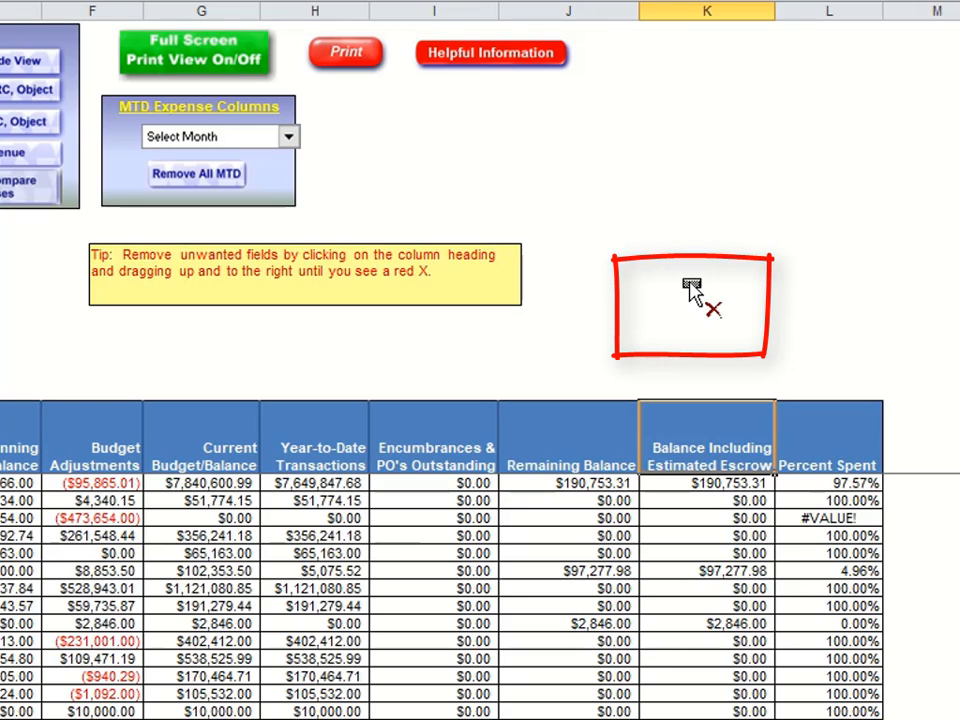
{"action": "left_click_drag", "start_coordinate": [692, 290], "coordinate": [690, 281]}
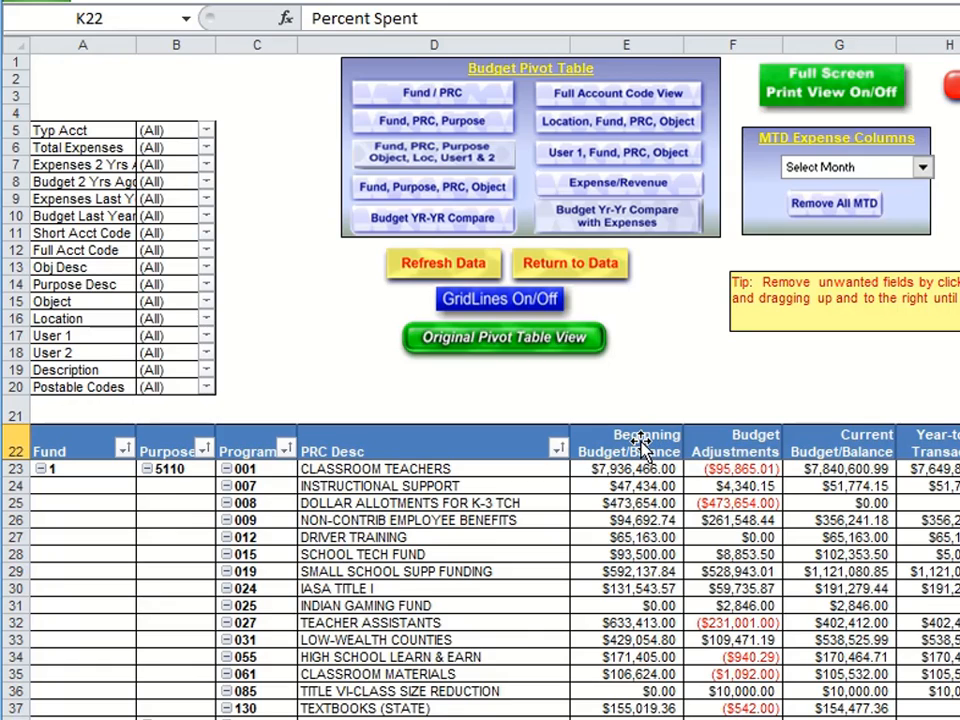
Step: Remove the Beginning Budget/Balance column from the pivot table, and undo that removal
{"action": "left_click_drag", "start_coordinate": [641, 449], "coordinate": [606, 321]}
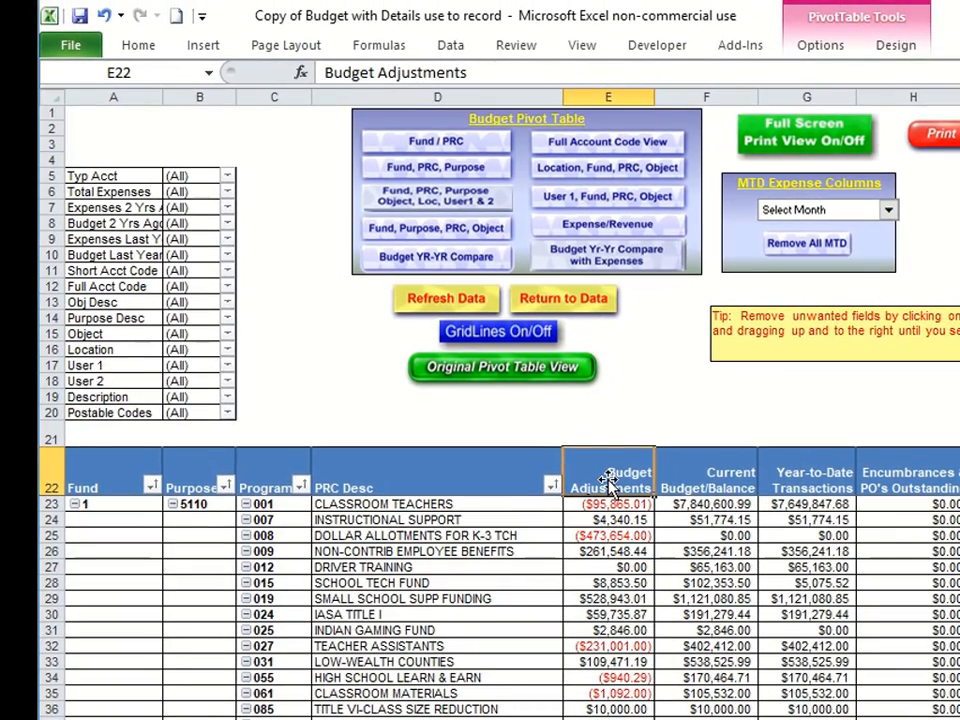
{"action": "left_click", "coordinate": [108, 17]}
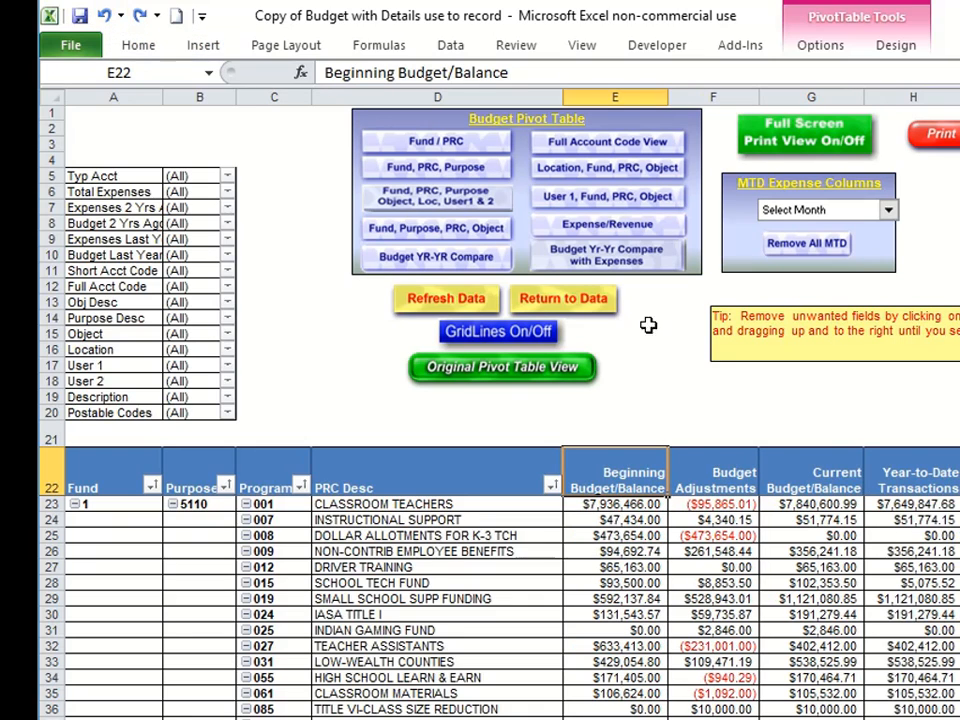
Step: Remove the Beginning Budget/Balance and Budget Adjustments columns from the pivot table
{"action": "mouse_move", "coordinate": [620, 522]}
{"action": "left_click_drag", "start_coordinate": [632, 478], "coordinate": [643, 366]}
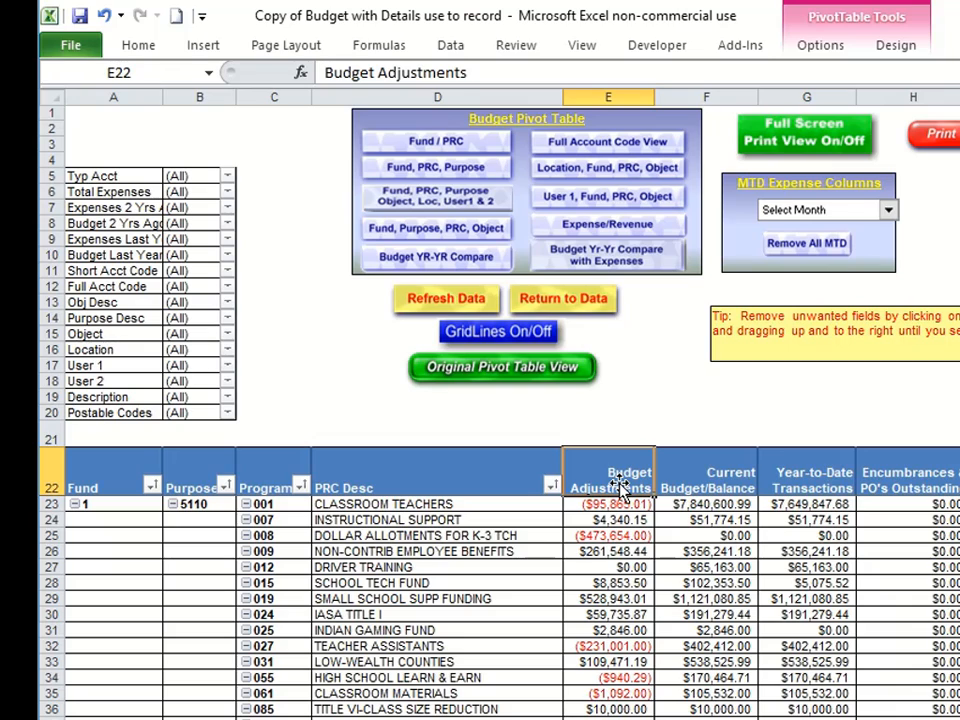
{"action": "left_click_drag", "start_coordinate": [620, 485], "coordinate": [639, 388]}
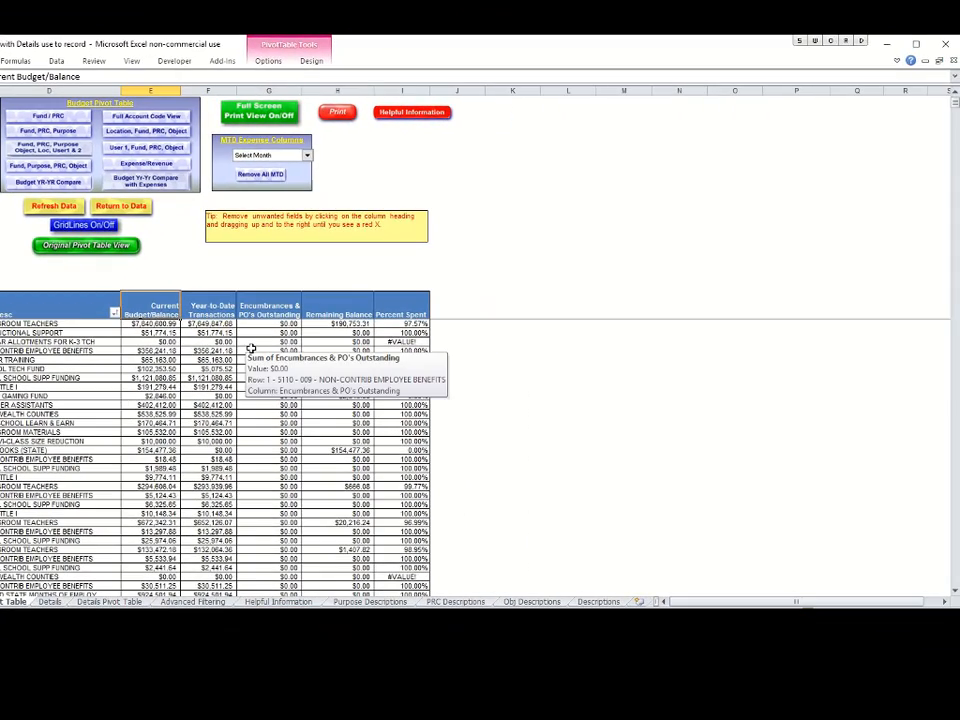
Step: Show the pivot field list and add Beginning Budget/Balance and Budget Adjustments to the Values area, ahead of Current Budget/Balance
{"action": "right_click", "coordinate": [252, 350]}
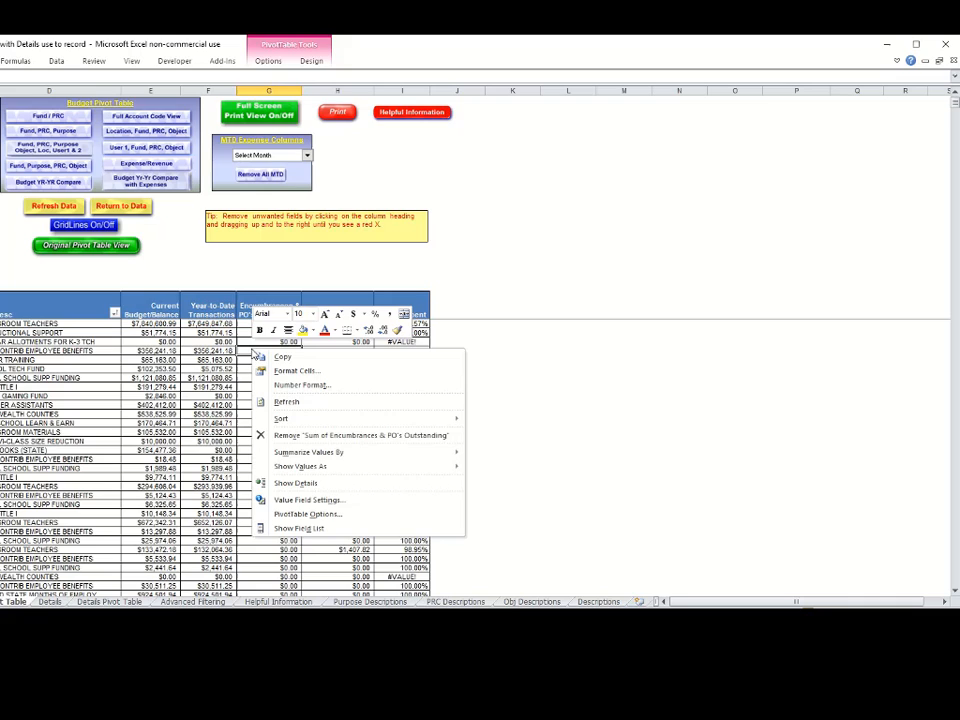
{"action": "left_click", "coordinate": [305, 528]}
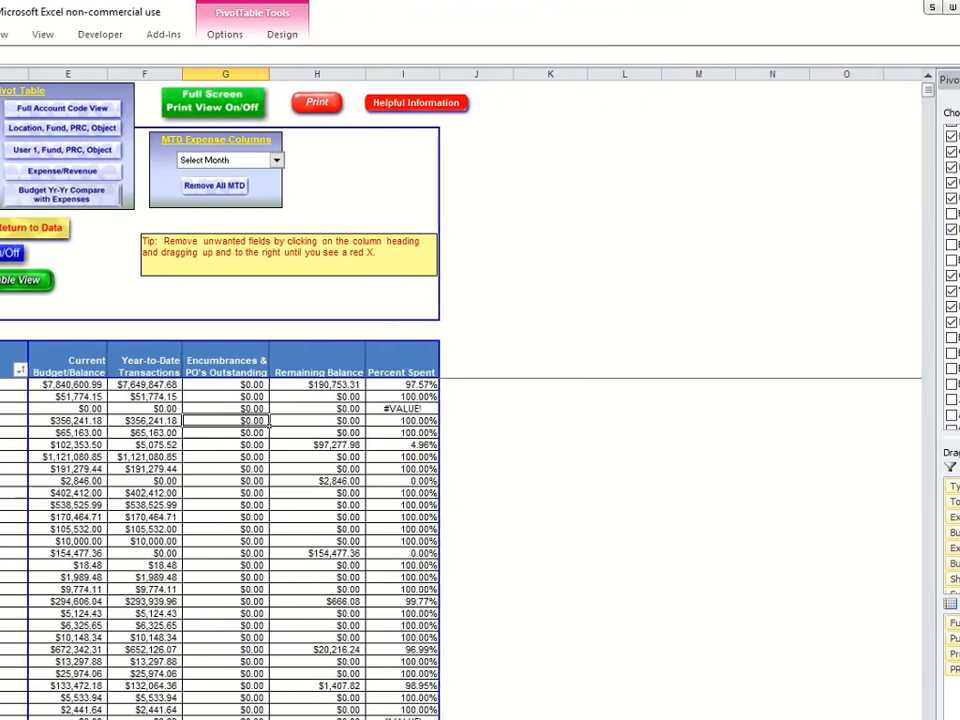
{"action": "left_click_drag", "start_coordinate": [787, 245], "coordinate": [874, 620]}
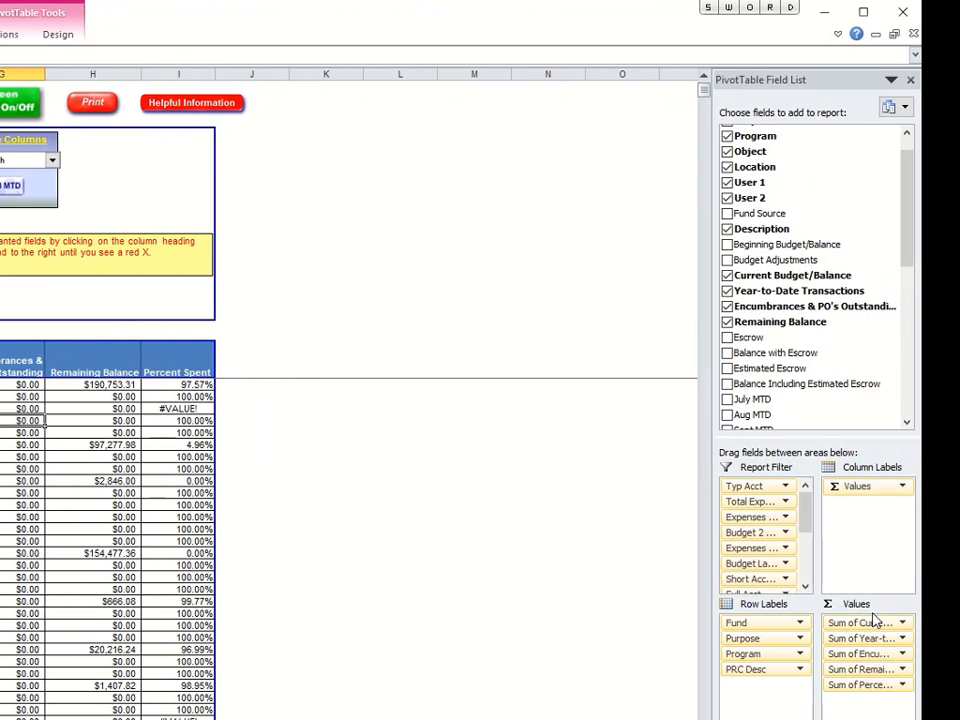
{"action": "left_click_drag", "start_coordinate": [797, 244], "coordinate": [881, 624]}
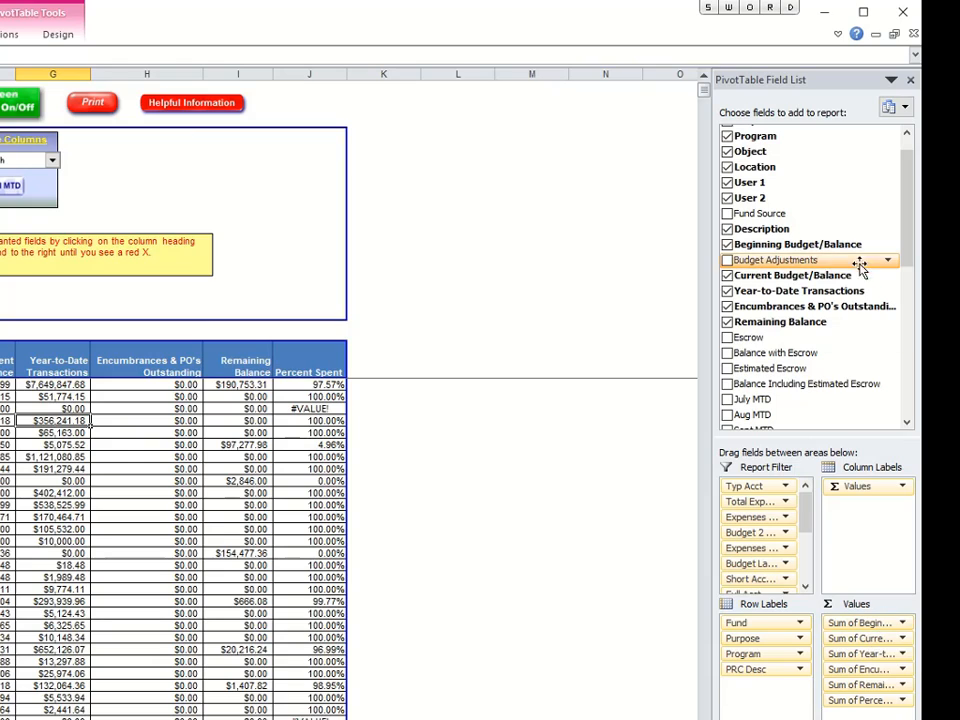
{"action": "left_click_drag", "start_coordinate": [778, 262], "coordinate": [890, 624]}
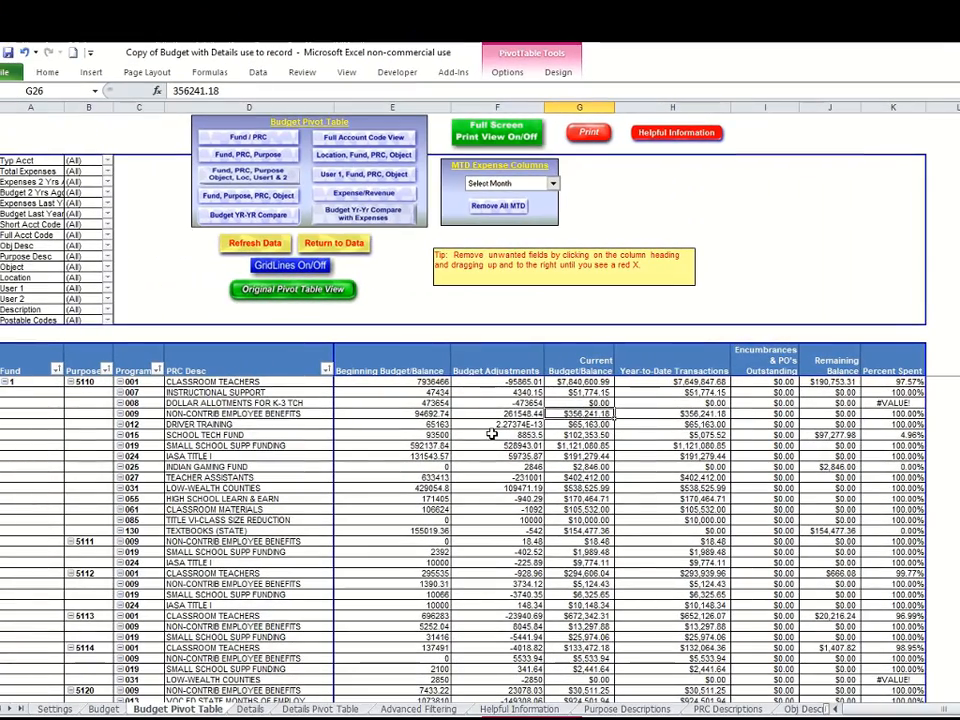
Step: Format columns E and F as Currency with two decimals, the $ symbol and negative numbers in red parentheses
{"action": "mouse_move", "coordinate": [492, 433]}
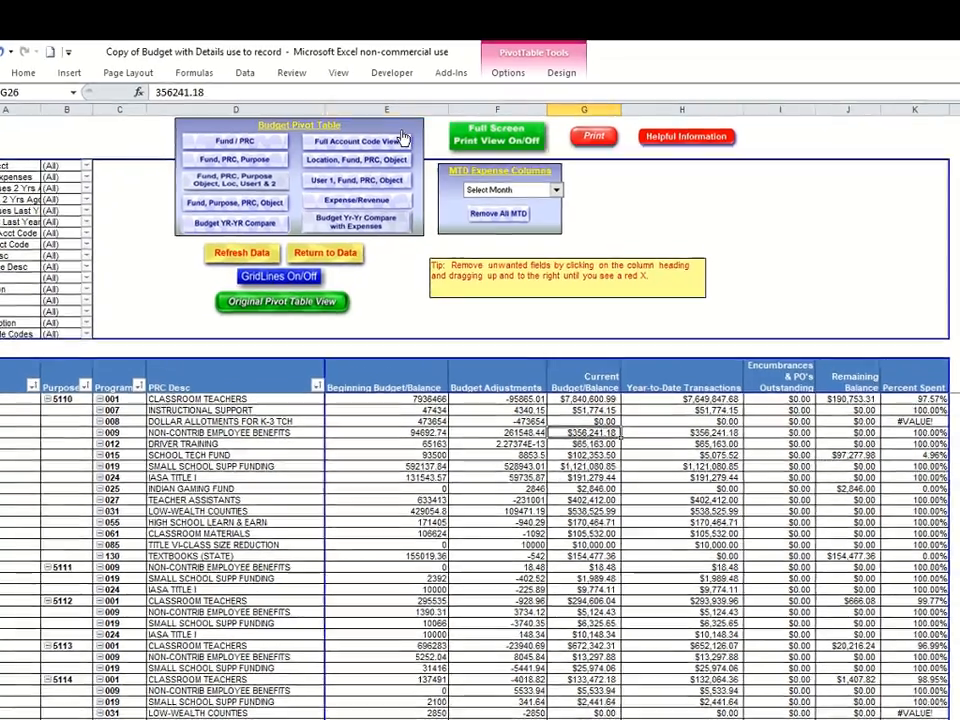
{"action": "left_click", "coordinate": [384, 110]}
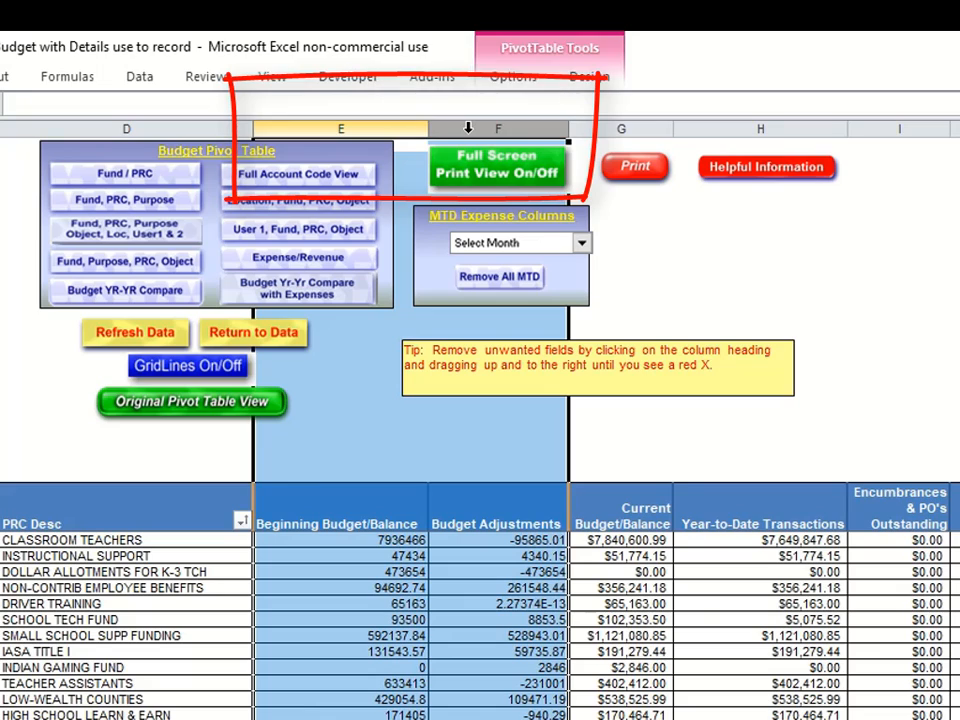
{"action": "left_click_drag", "start_coordinate": [468, 128], "coordinate": [468, 128]}
{"action": "right_click", "coordinate": [468, 128]}
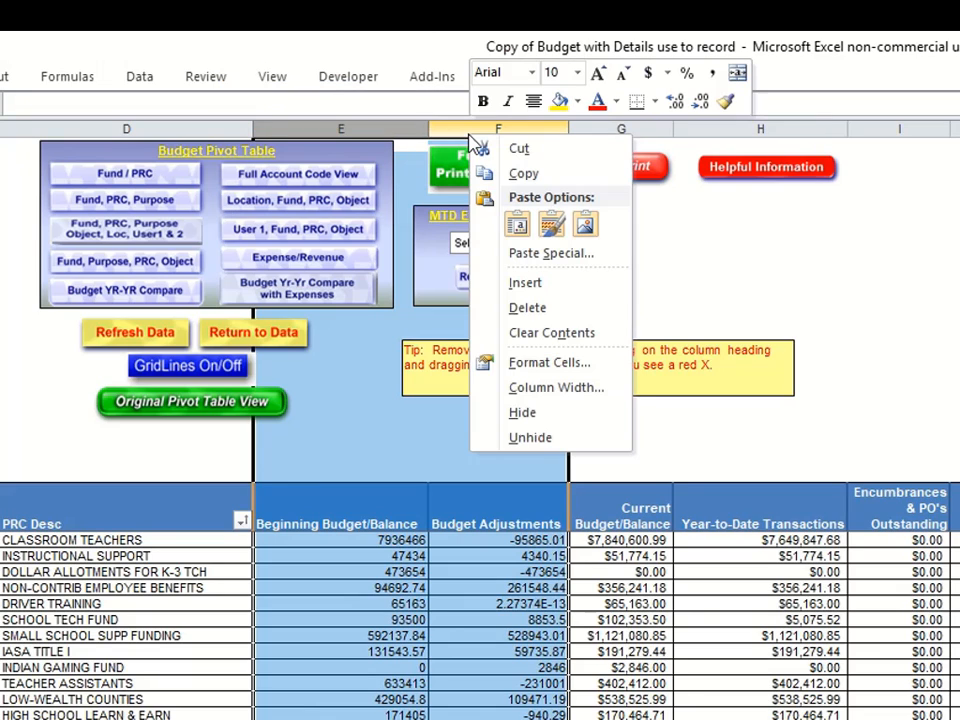
{"action": "left_click", "coordinate": [546, 363]}
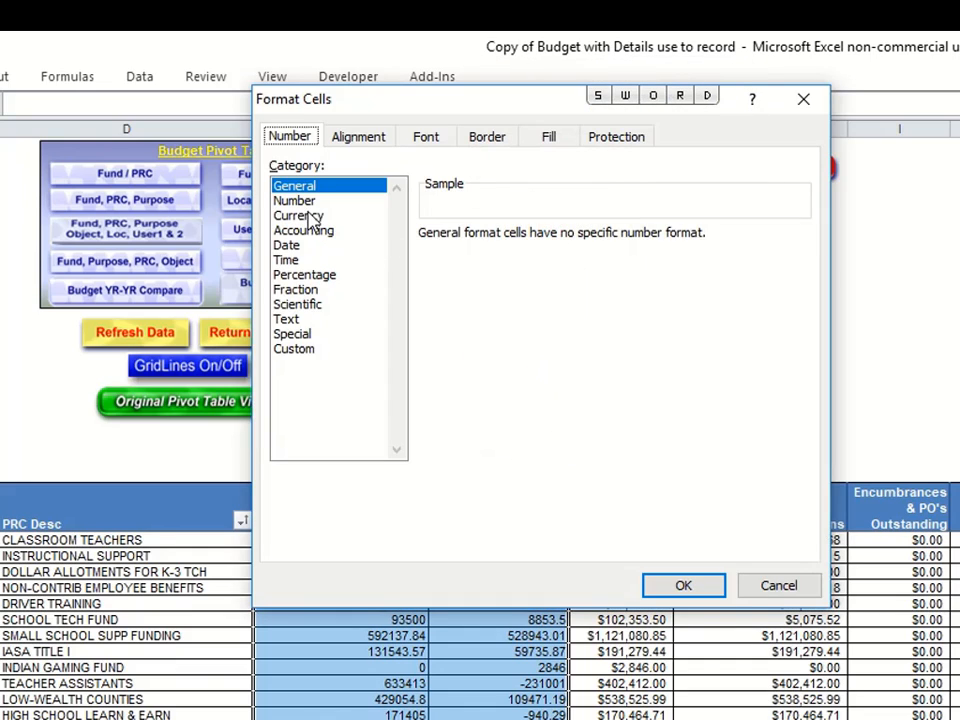
{"action": "left_click", "coordinate": [300, 216]}
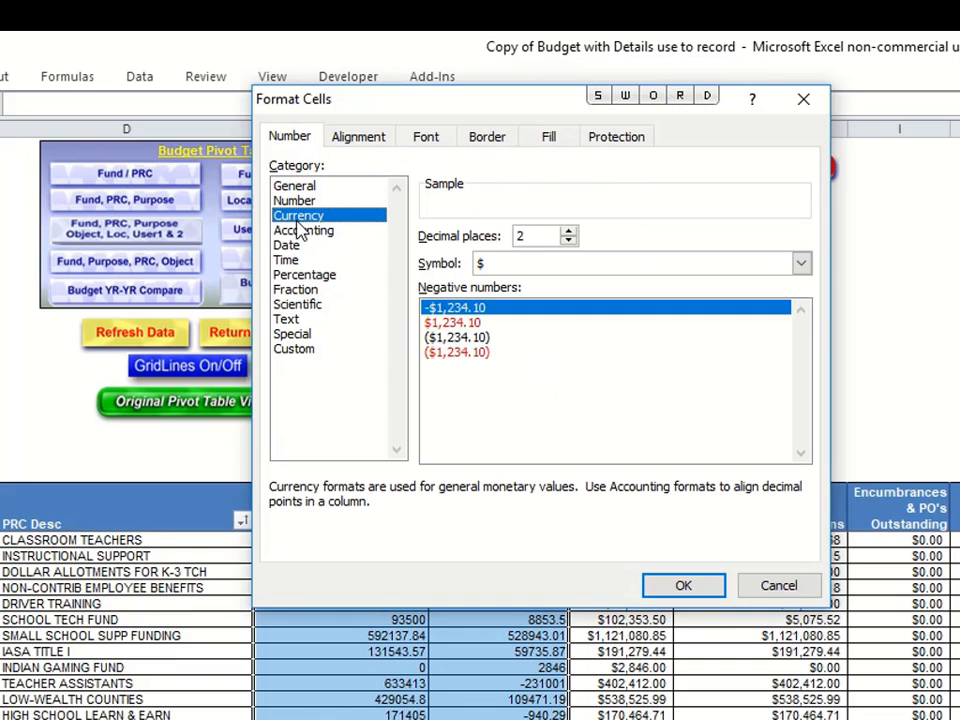
{"action": "left_click", "coordinate": [458, 353]}
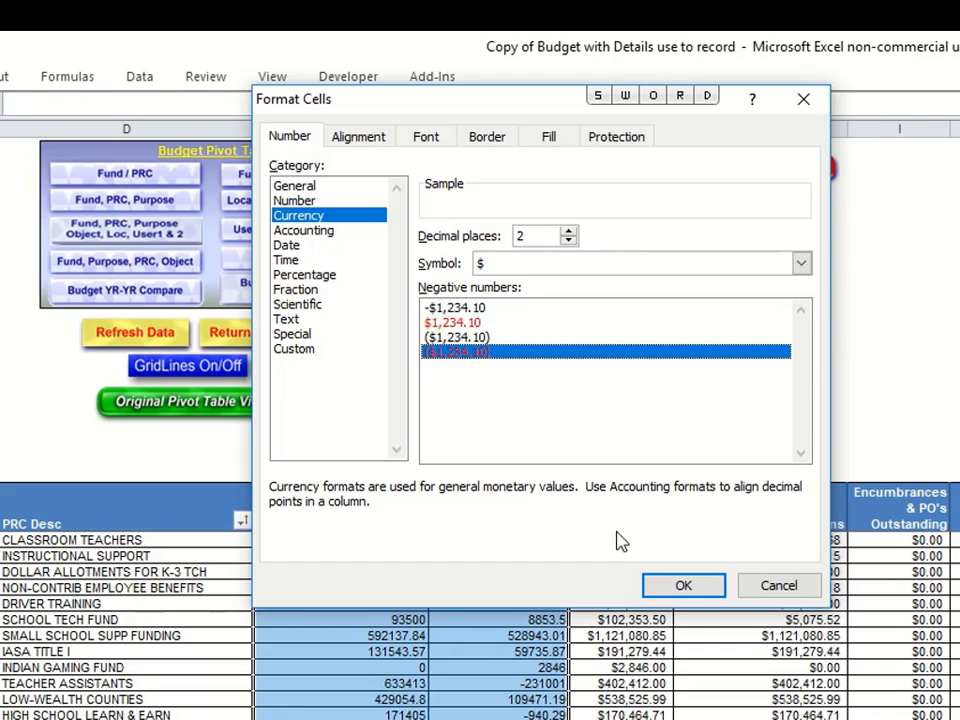
{"action": "left_click", "coordinate": [684, 588]}
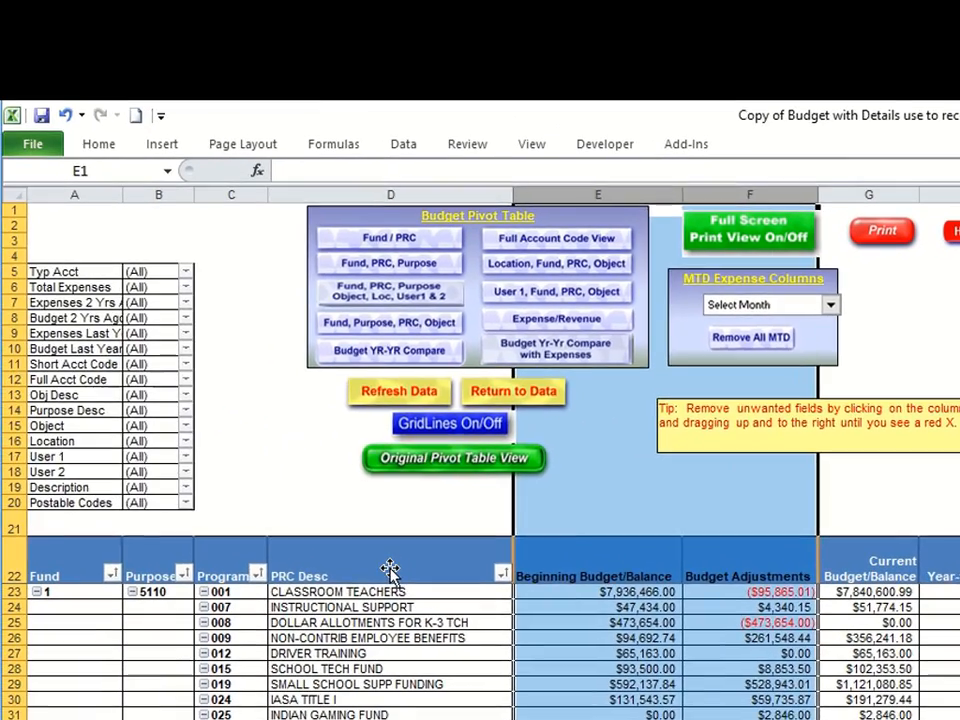
Step: Copy the PRC Desc header's formatting onto the Beginning Budget/Balance and Budget Adjustments headers with Format Painter
{"action": "left_click", "coordinate": [390, 570]}
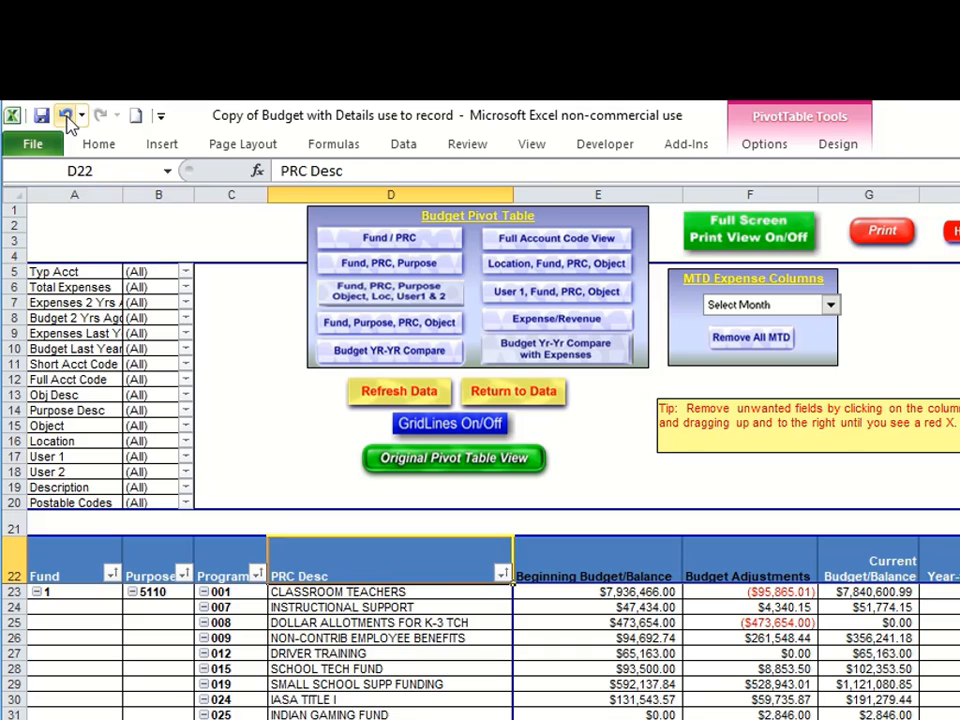
{"action": "left_click", "coordinate": [98, 145]}
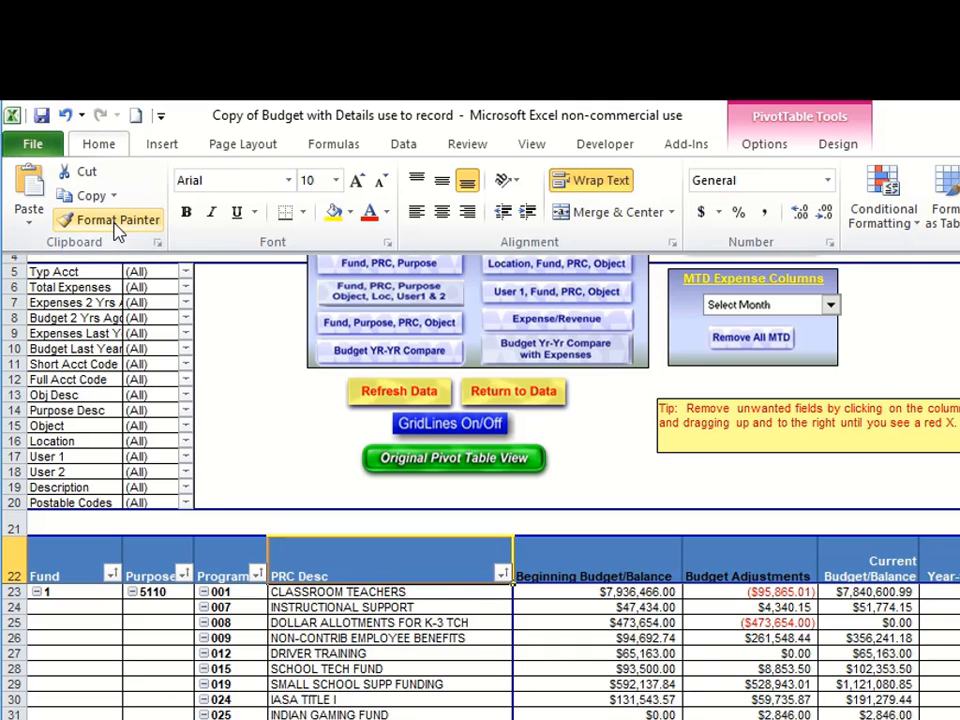
{"action": "left_click", "coordinate": [117, 220]}
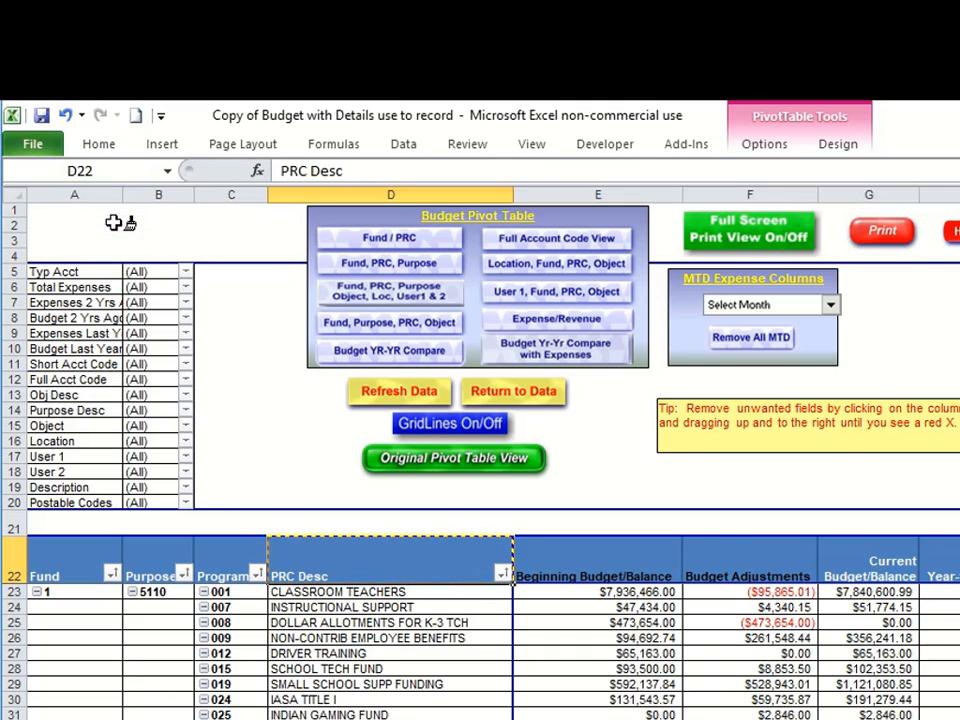
{"action": "left_click", "coordinate": [595, 566]}
{"action": "left_click_drag", "start_coordinate": [595, 566], "coordinate": [720, 557]}
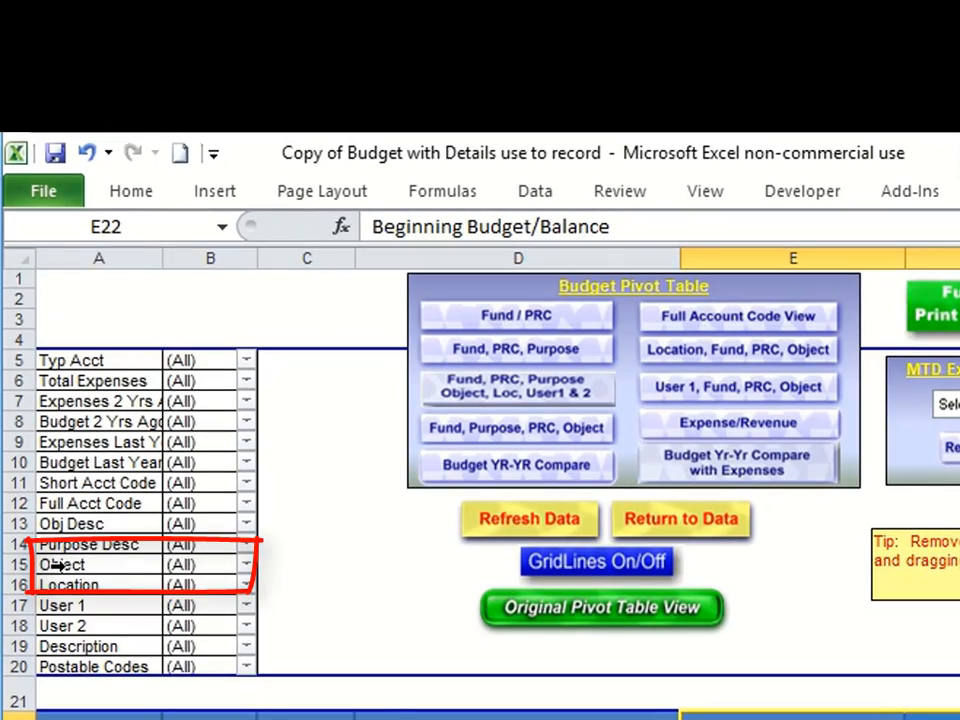
Step: Move the Object field from the report filters into the row labels directly after PRC Desc
{"action": "left_click", "coordinate": [57, 566]}
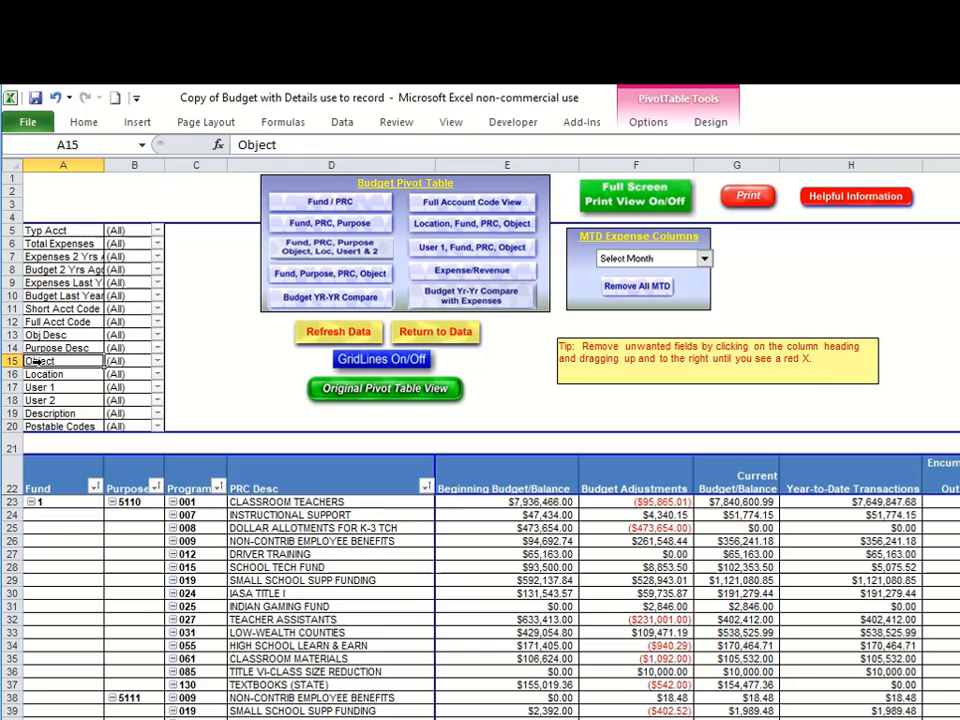
{"action": "left_click_drag", "start_coordinate": [35, 365], "coordinate": [398, 541]}
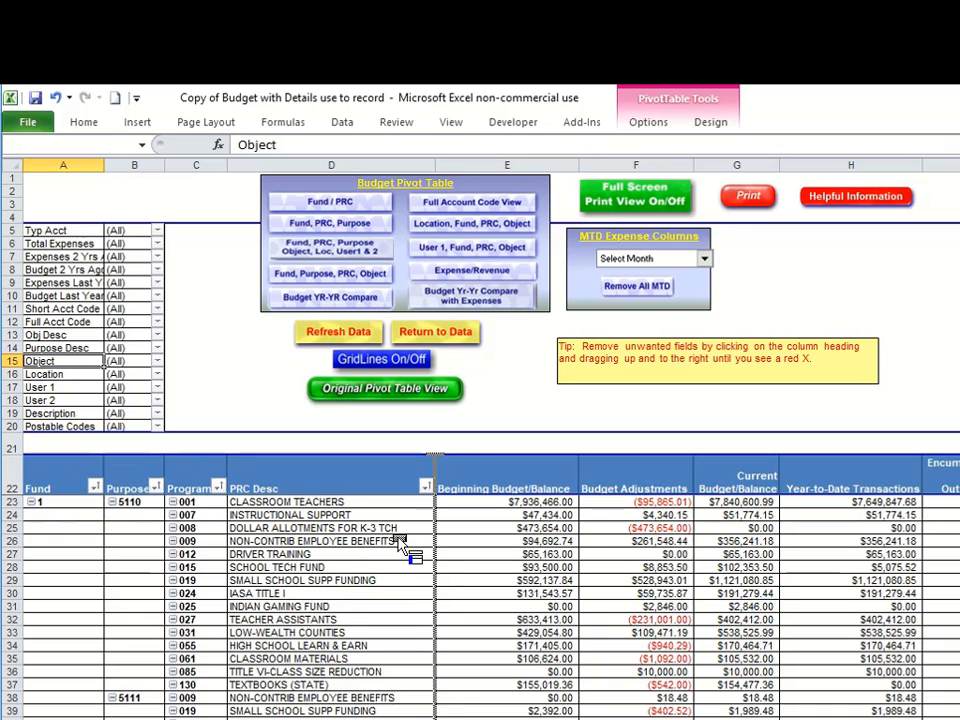
{"action": "mouse_move", "coordinate": [398, 541]}
{"action": "left_mouse_down"}
{"action": "mouse_move", "coordinate": [339, 574]}
{"action": "mouse_move", "coordinate": [257, 574]}
{"action": "mouse_move", "coordinate": [406, 547]}
{"action": "left_mouse_up"}
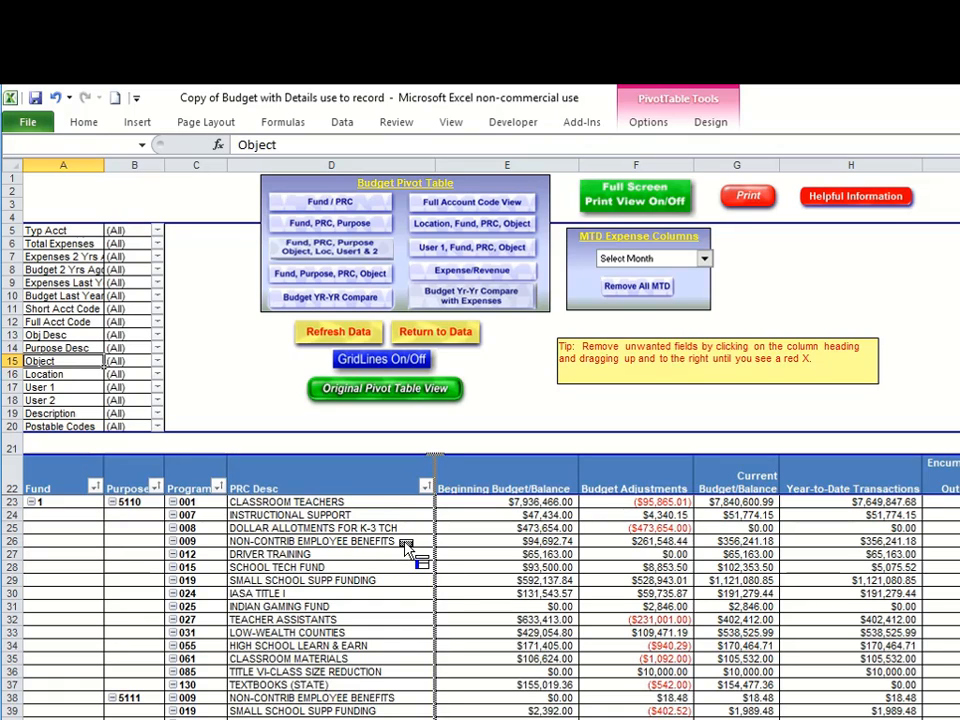
{"action": "left_click_drag", "start_coordinate": [406, 547], "coordinate": [405, 542]}
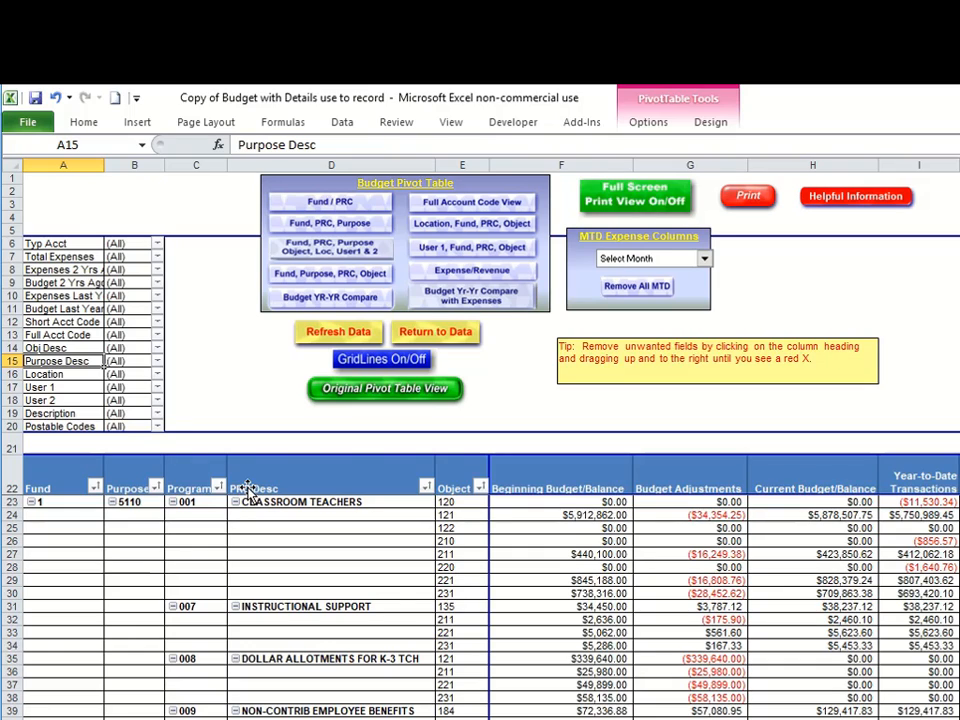
Step: Try to move the PRC Desc field from the row labels into the report filters between Purpose Desc and Location
{"action": "left_click_drag", "start_coordinate": [247, 487], "coordinate": [224, 393]}
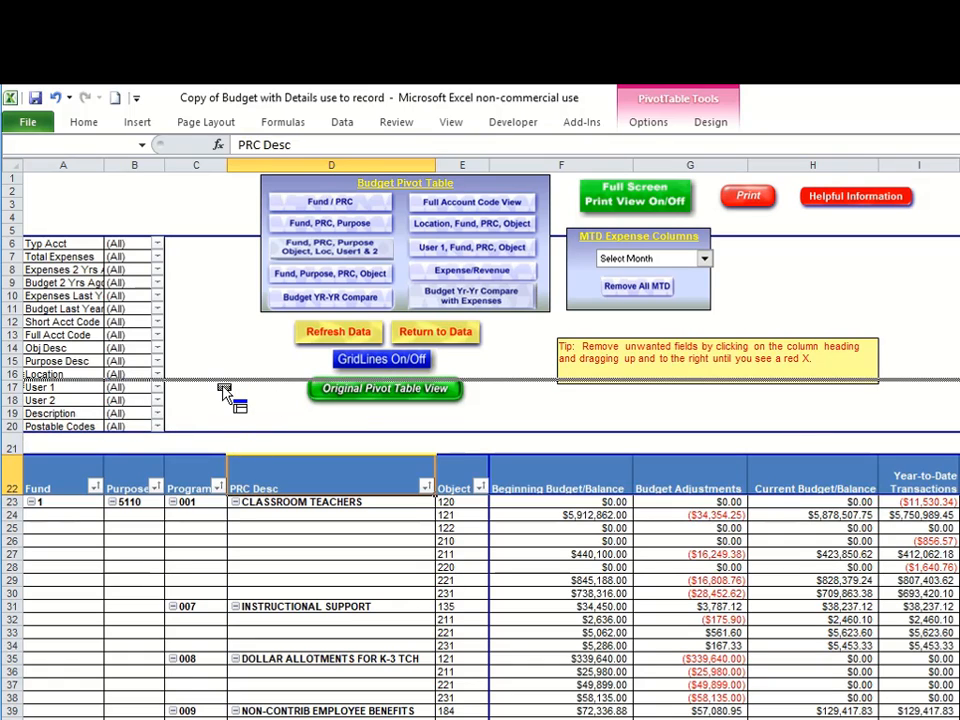
{"action": "left_click_drag", "start_coordinate": [224, 393], "coordinate": [224, 393]}
{"action": "mouse_move", "coordinate": [222, 387]}
{"action": "left_mouse_down"}
{"action": "mouse_move", "coordinate": [218, 405]}
{"action": "mouse_move", "coordinate": [221, 376]}
{"action": "mouse_move", "coordinate": [236, 408]}
{"action": "mouse_move", "coordinate": [234, 391]}
{"action": "left_mouse_up"}
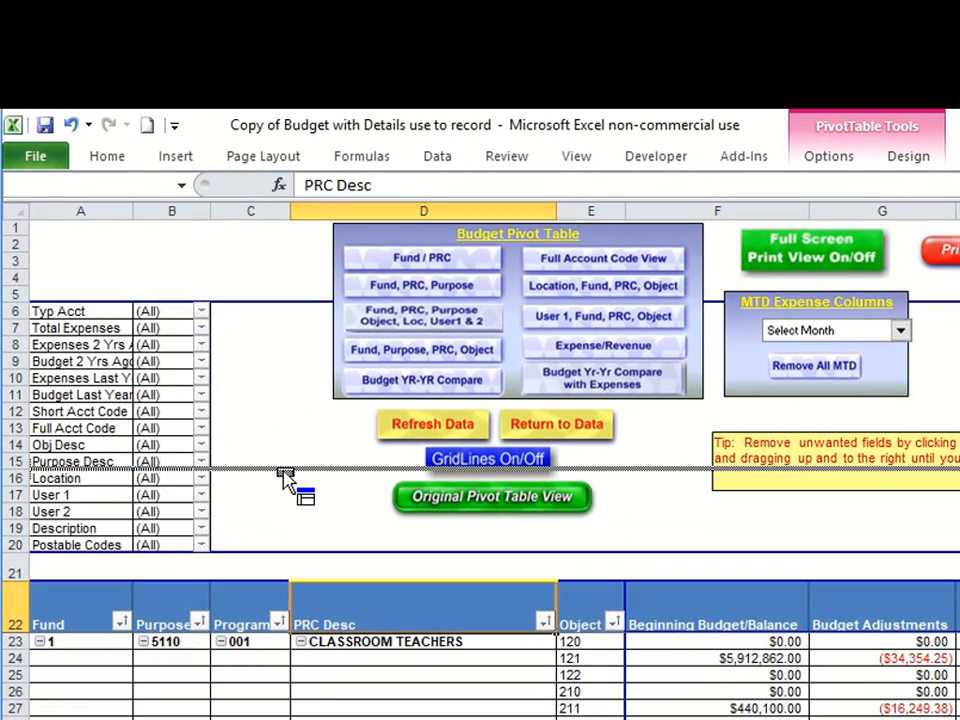
{"action": "left_click_drag", "start_coordinate": [285, 478], "coordinate": [281, 469]}
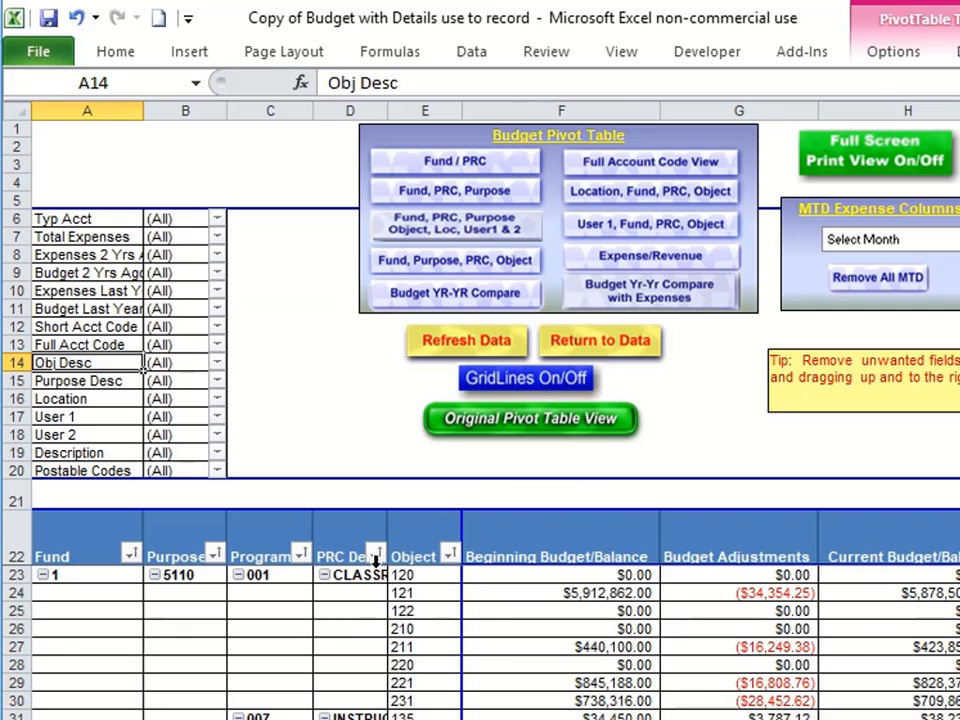
Step: Move the PRC Desc field into the report filters after User 1, and Obj Desc into the row labels directly after Object
{"action": "left_click_drag", "start_coordinate": [340, 560], "coordinate": [263, 425]}
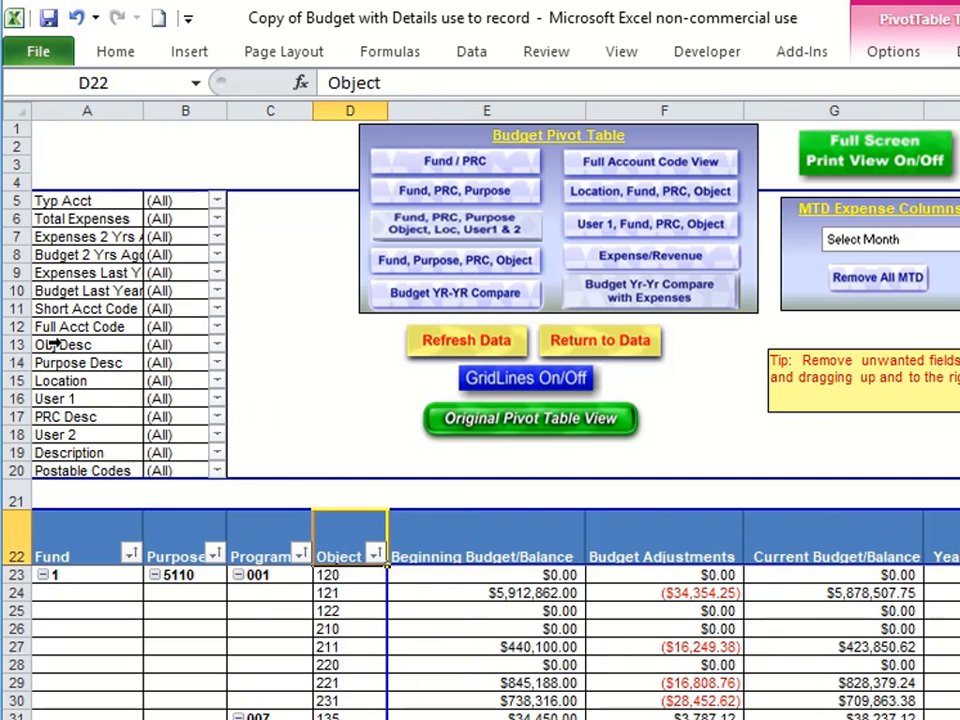
{"action": "left_click_drag", "start_coordinate": [52, 344], "coordinate": [377, 612]}
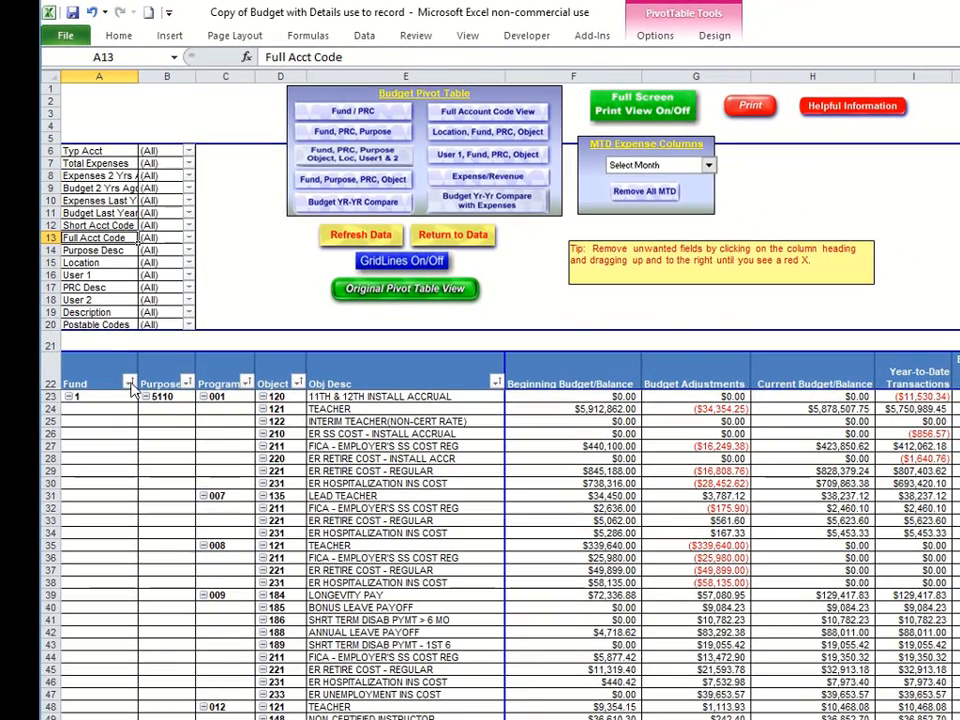
Step: Filter the Fund row field to show only fund 1
{"action": "left_click", "coordinate": [129, 383]}
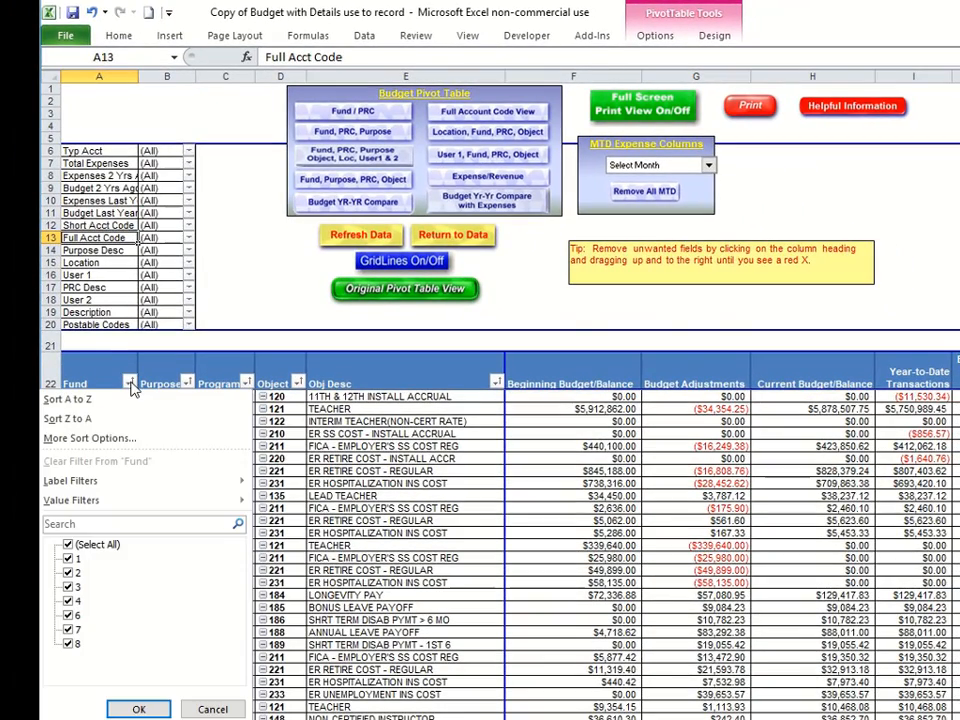
{"action": "left_click", "coordinate": [68, 545]}
{"action": "left_click", "coordinate": [68, 558]}
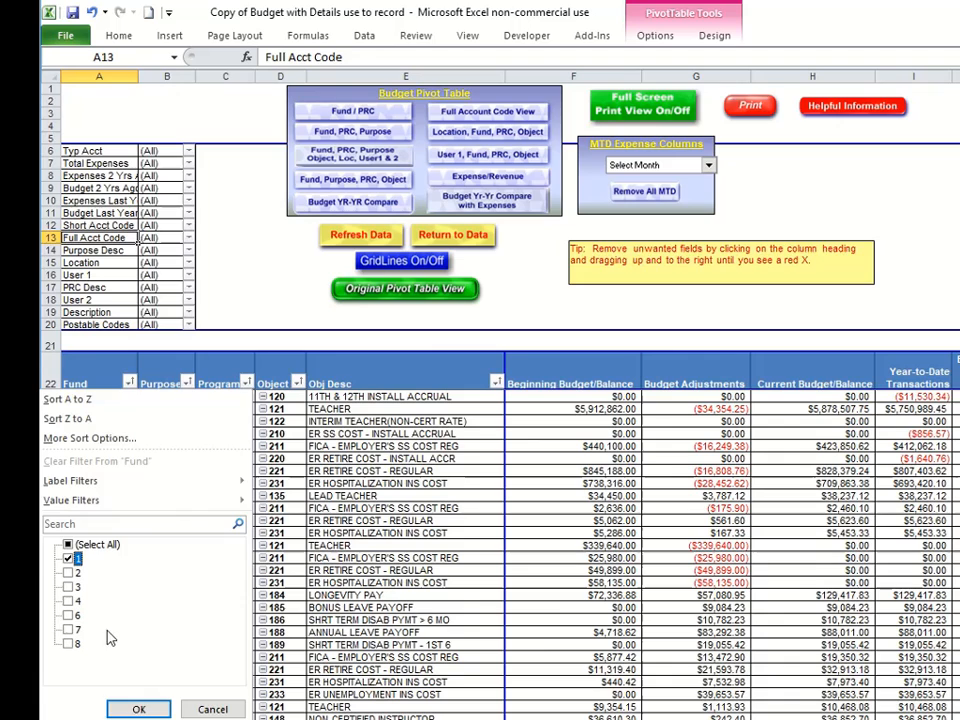
{"action": "left_click", "coordinate": [139, 709]}
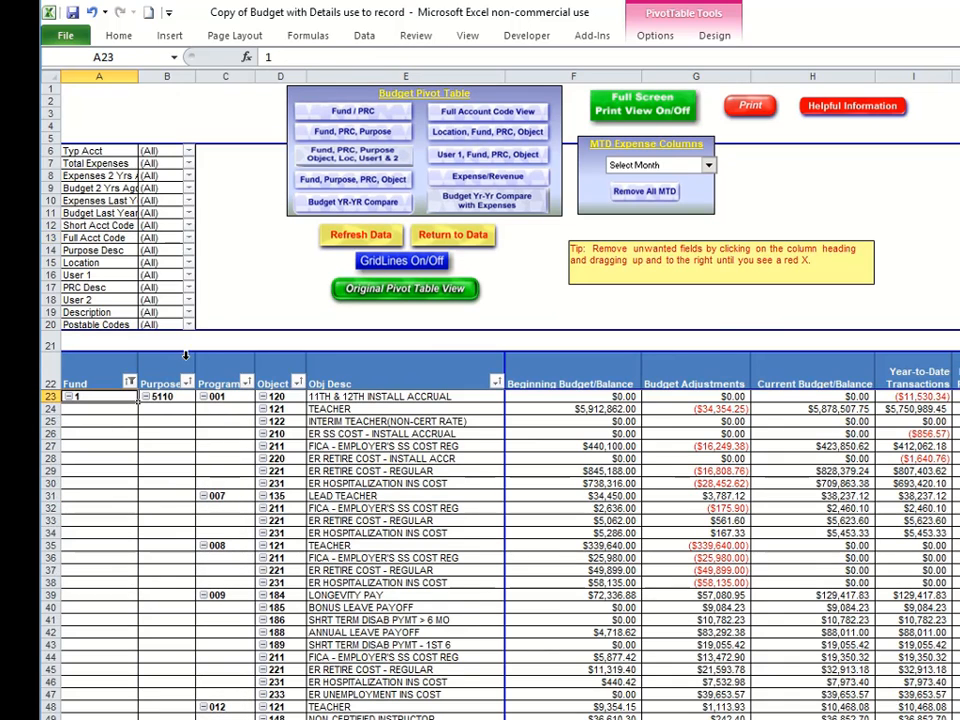
Step: Reset the Fund filter so all funds are selected again
{"action": "left_click", "coordinate": [129, 381]}
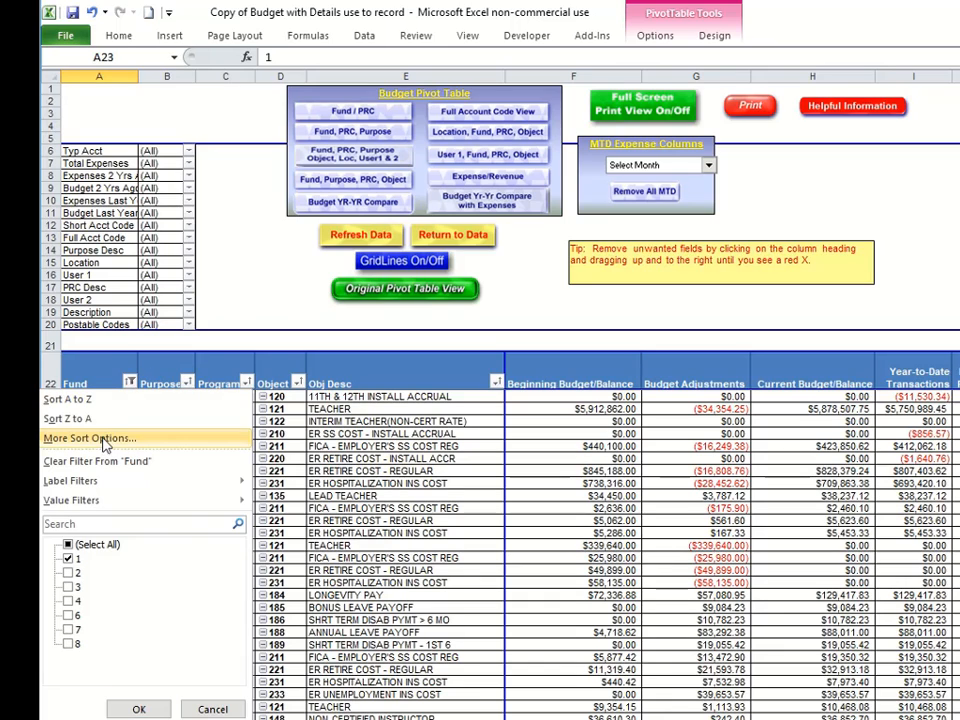
{"action": "left_click", "coordinate": [76, 546]}
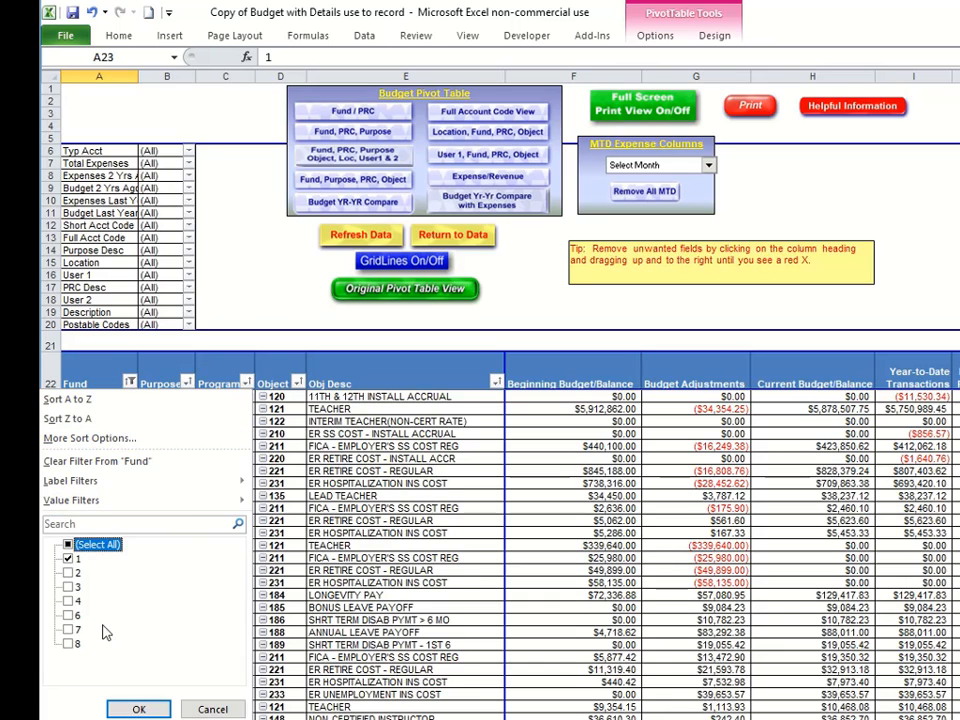
{"action": "left_click", "coordinate": [68, 545]}
{"action": "left_click", "coordinate": [137, 708]}
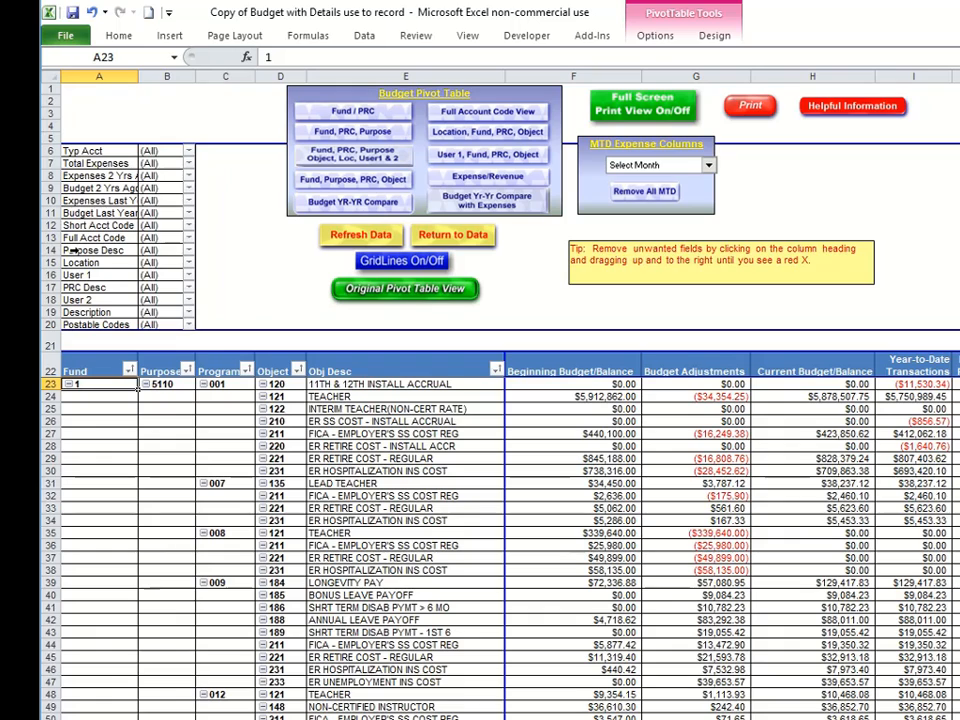
Step: Move the Obj Desc and Object fields from the row labels into the report filters between PRC Desc and User 2
{"action": "mouse_move", "coordinate": [76, 225]}
{"action": "left_mouse_down"}
{"action": "mouse_move", "coordinate": [246, 364]}
{"action": "mouse_move", "coordinate": [452, 482]}
{"action": "mouse_move", "coordinate": [490, 460]}
{"action": "mouse_move", "coordinate": [184, 467]}
{"action": "mouse_move", "coordinate": [103, 455]}
{"action": "mouse_move", "coordinate": [480, 447]}
{"action": "mouse_move", "coordinate": [339, 329]}
{"action": "mouse_move", "coordinate": [132, 230]}
{"action": "left_mouse_up"}
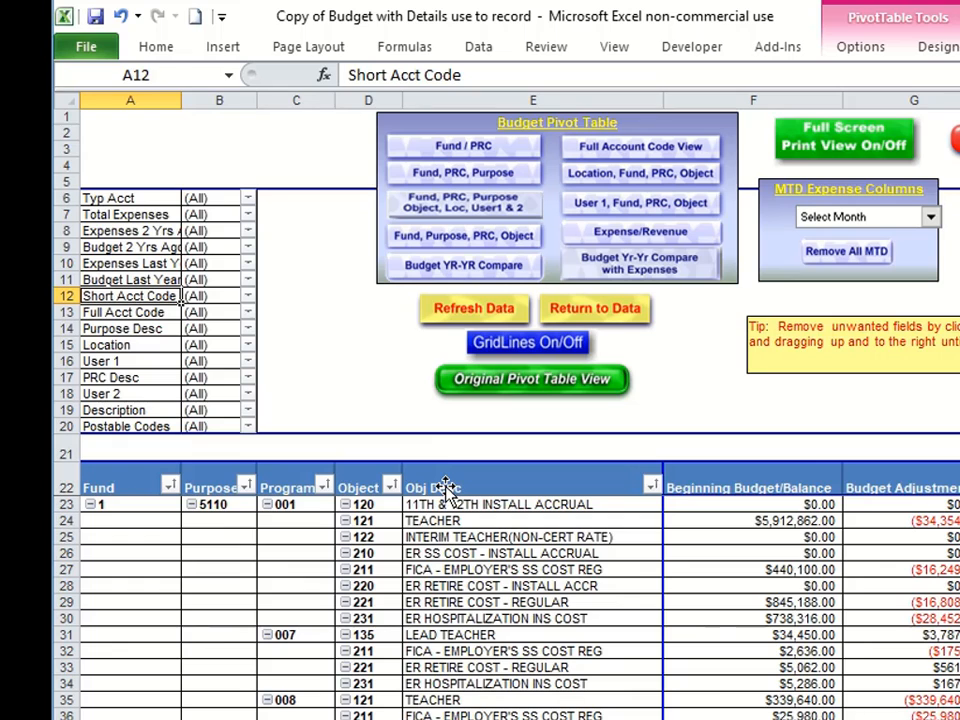
{"action": "left_click_drag", "start_coordinate": [446, 487], "coordinate": [274, 387]}
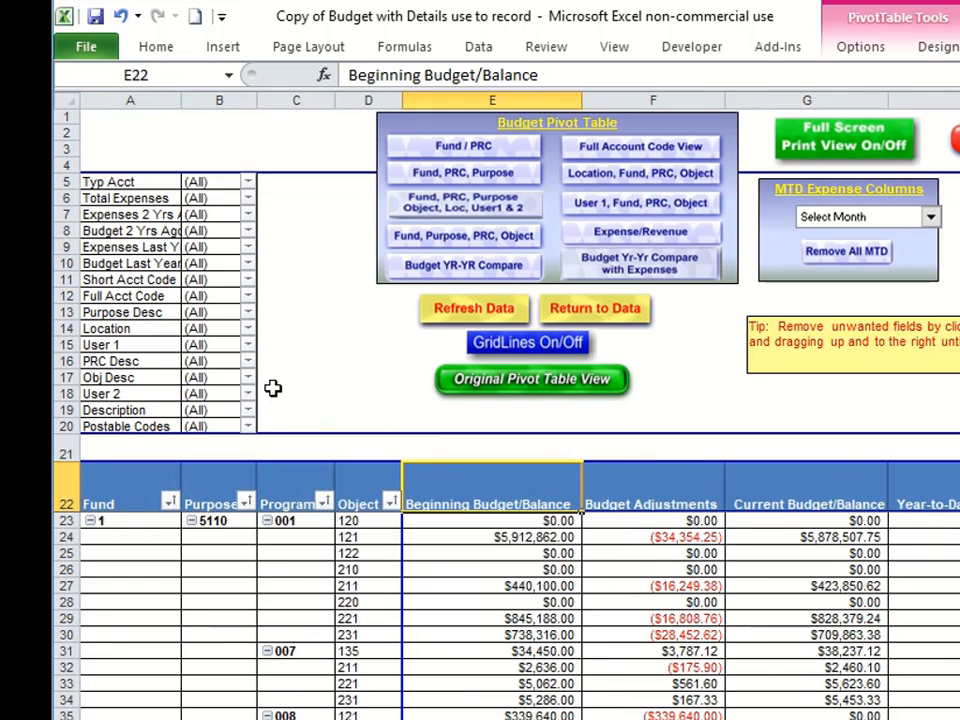
{"action": "left_click", "coordinate": [357, 494]}
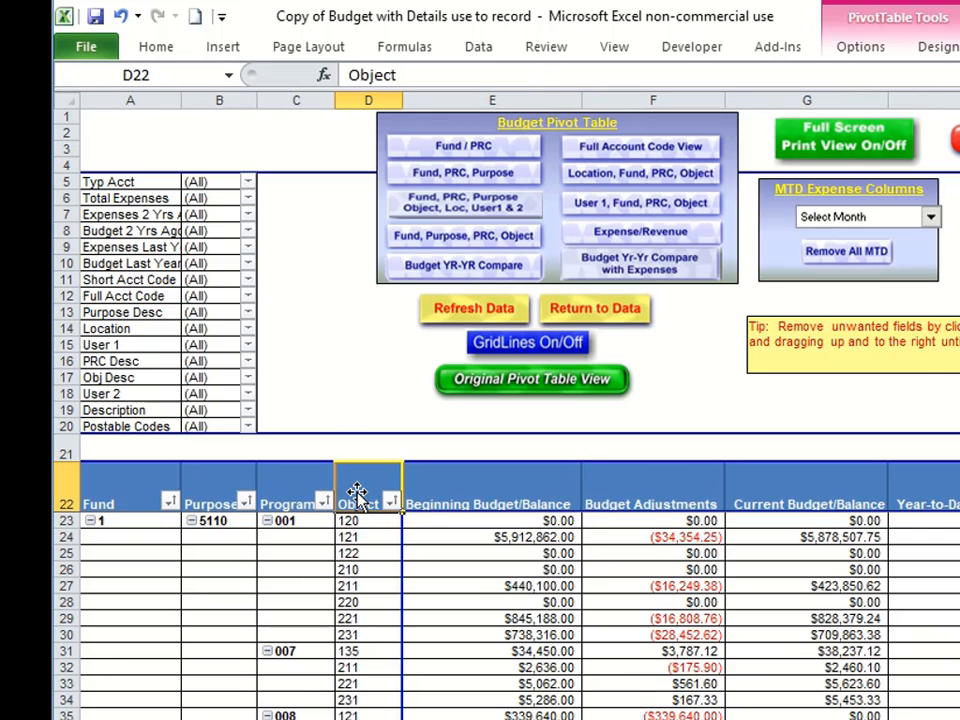
{"action": "left_click_drag", "start_coordinate": [357, 494], "coordinate": [291, 378]}
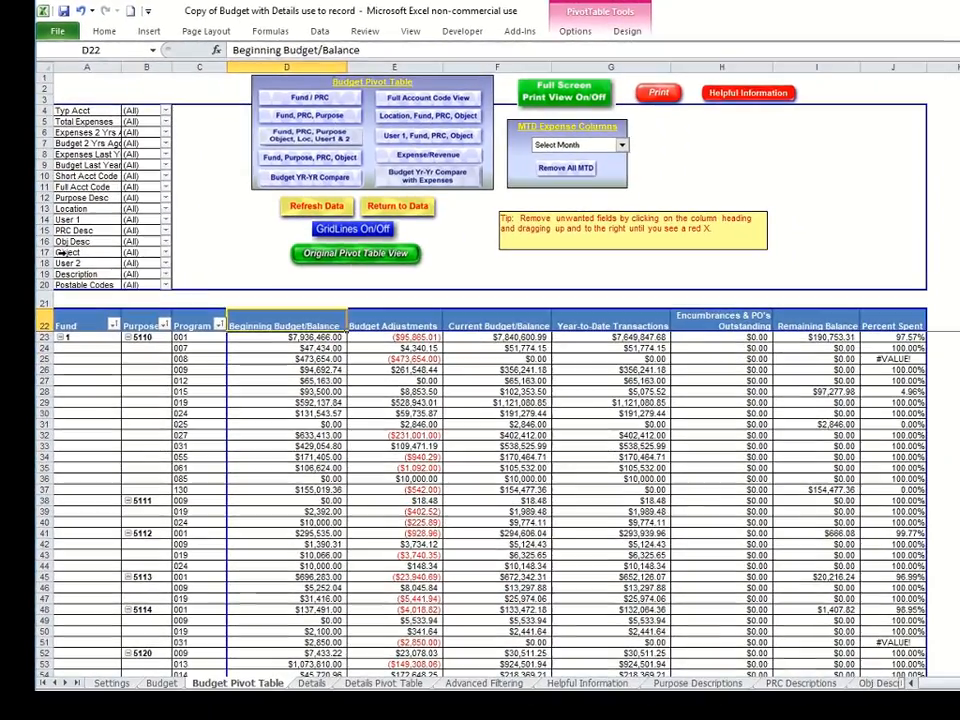
Step: Move the Object field from the report filters into the column labels above the value fields, and undo that move
{"action": "left_click_drag", "start_coordinate": [65, 252], "coordinate": [213, 349]}
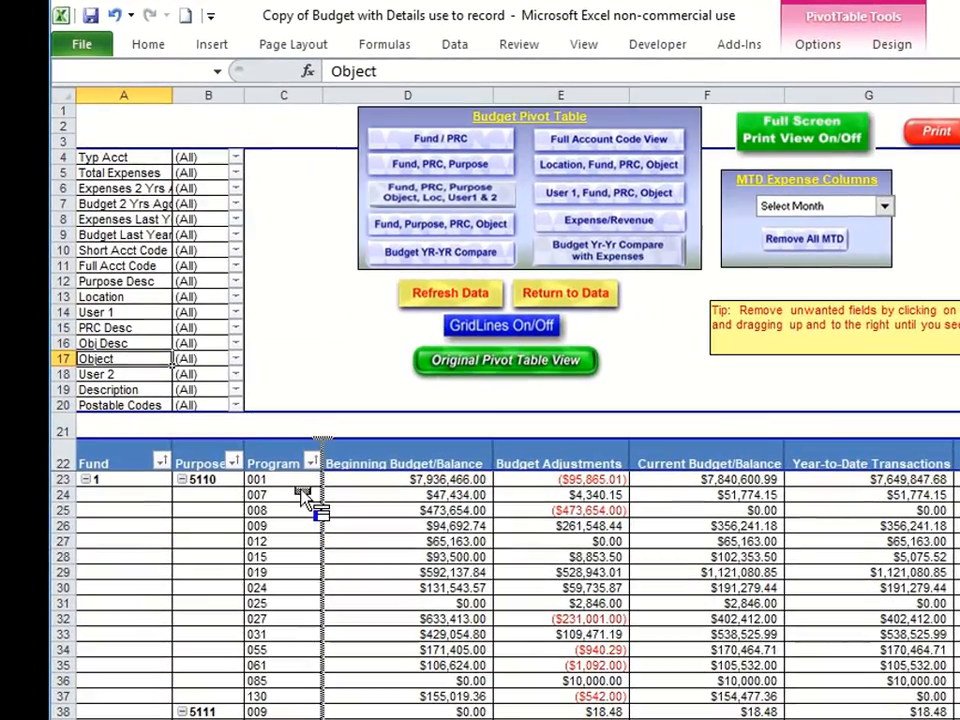
{"action": "mouse_move", "coordinate": [305, 500]}
{"action": "left_mouse_down"}
{"action": "mouse_move", "coordinate": [311, 553]}
{"action": "mouse_move", "coordinate": [429, 489]}
{"action": "mouse_move", "coordinate": [420, 455]}
{"action": "mouse_move", "coordinate": [373, 598]}
{"action": "mouse_move", "coordinate": [322, 596]}
{"action": "mouse_move", "coordinate": [424, 456]}
{"action": "mouse_move", "coordinate": [400, 449]}
{"action": "left_mouse_up"}
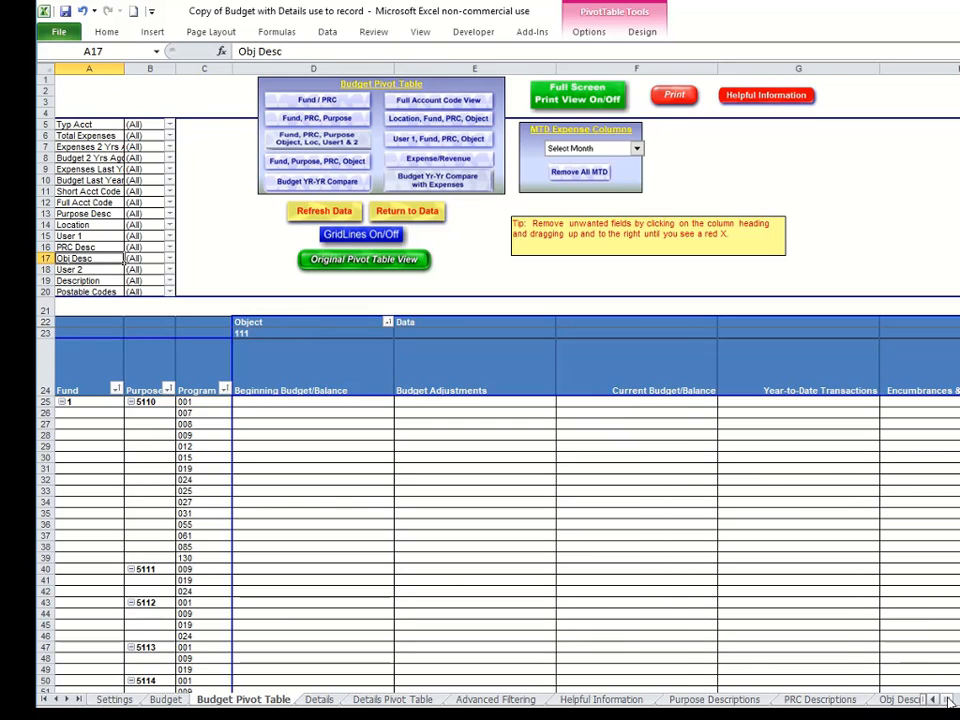
{"action": "mouse_move", "coordinate": [947, 700]}
{"action": "left_mouse_down"}
{"action": "mouse_move", "coordinate": [958, 702]}
{"action": "mouse_move", "coordinate": [945, 701]}
{"action": "left_mouse_up"}
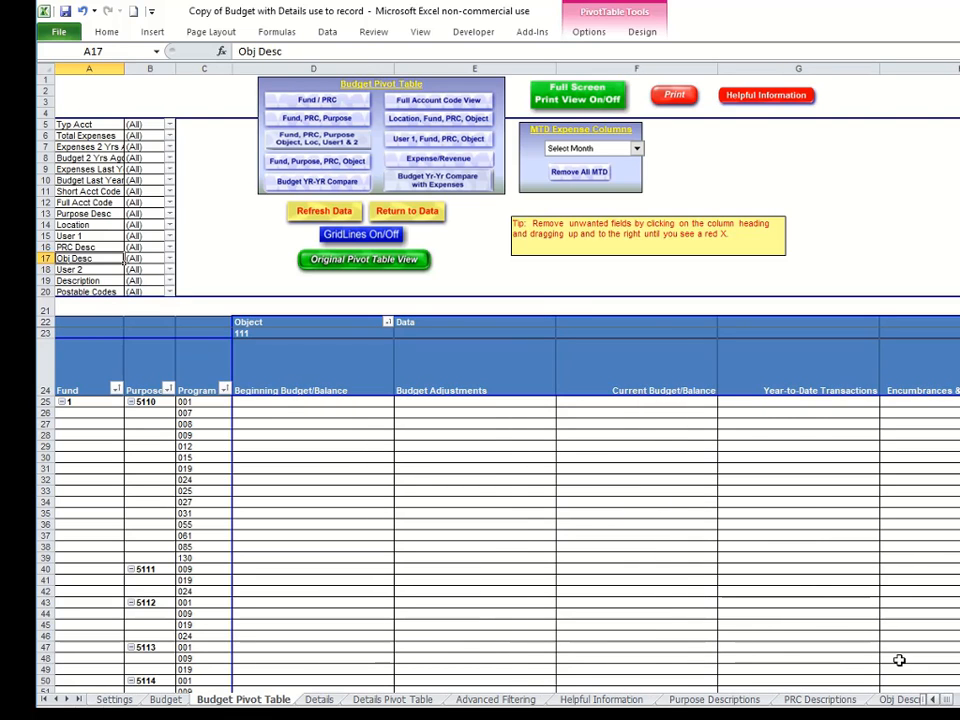
{"action": "left_click", "coordinate": [83, 11]}
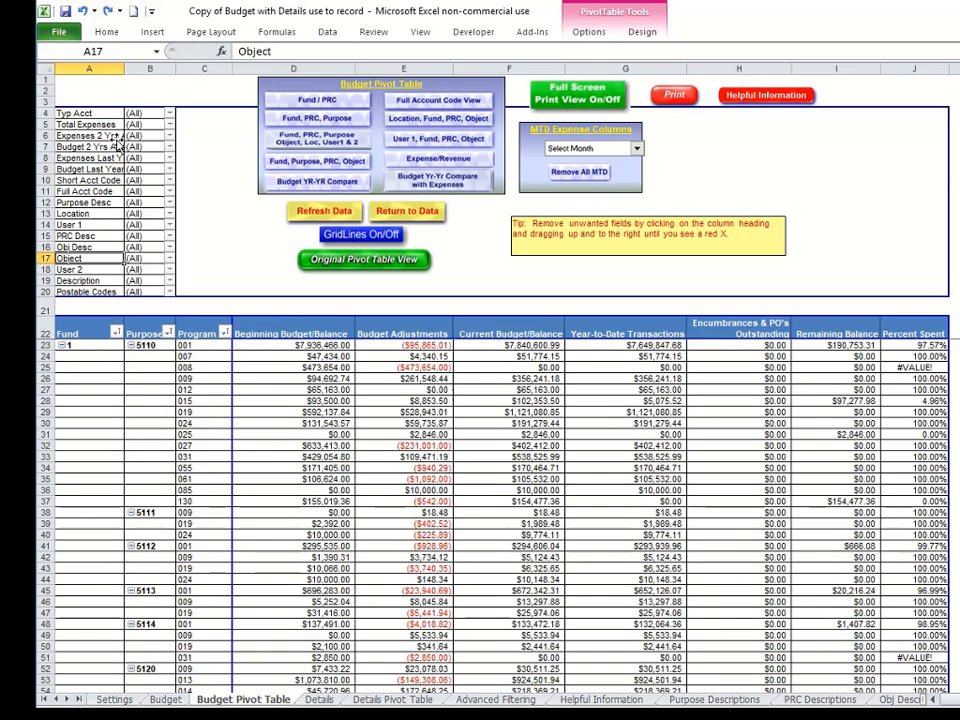
Step: Move the Object field from the report filters into the row labels directly after Program
{"action": "left_click_drag", "start_coordinate": [62, 258], "coordinate": [222, 396]}
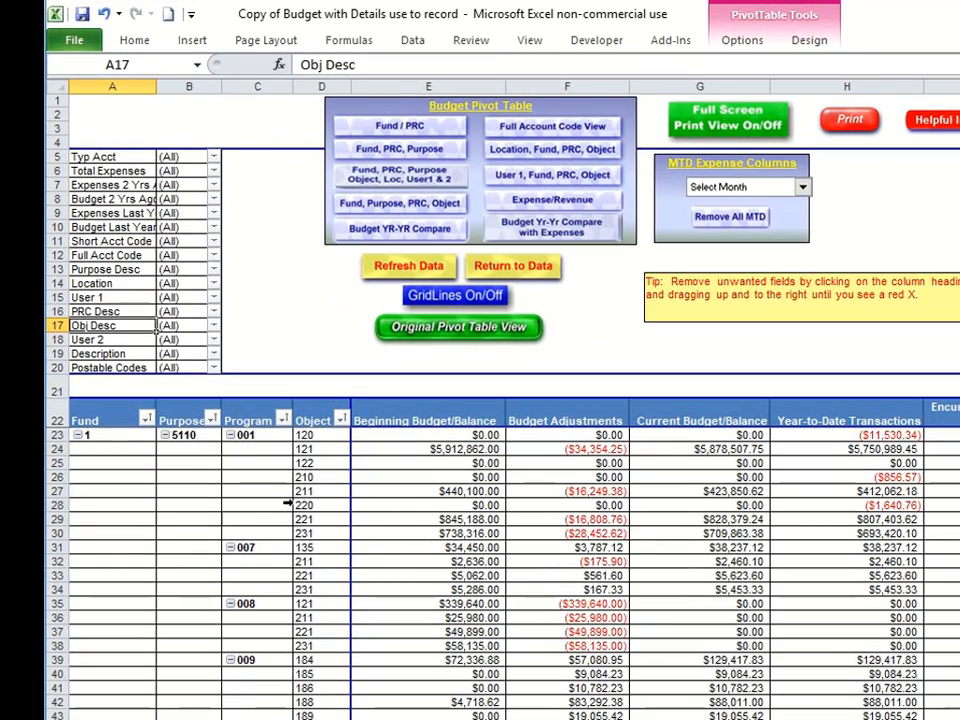
Step: Turn on Automatic subtotals for the Program field, and undo the subtotal change
{"action": "right_click", "coordinate": [244, 423]}
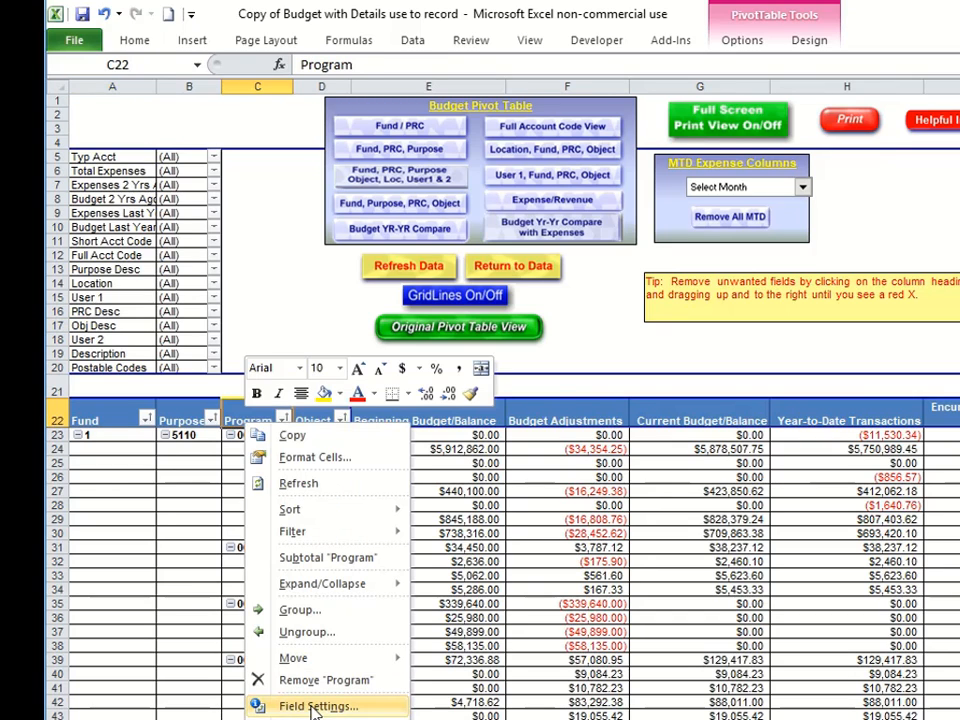
{"action": "left_click", "coordinate": [262, 703]}
{"action": "left_click", "coordinate": [135, 630]}
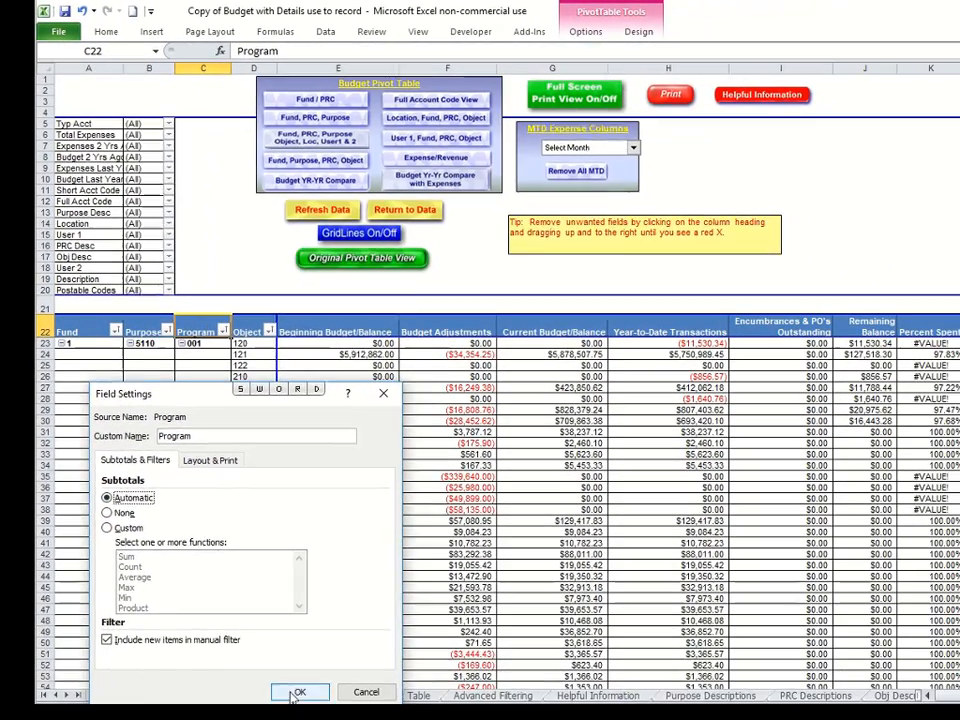
{"action": "left_click", "coordinate": [297, 693]}
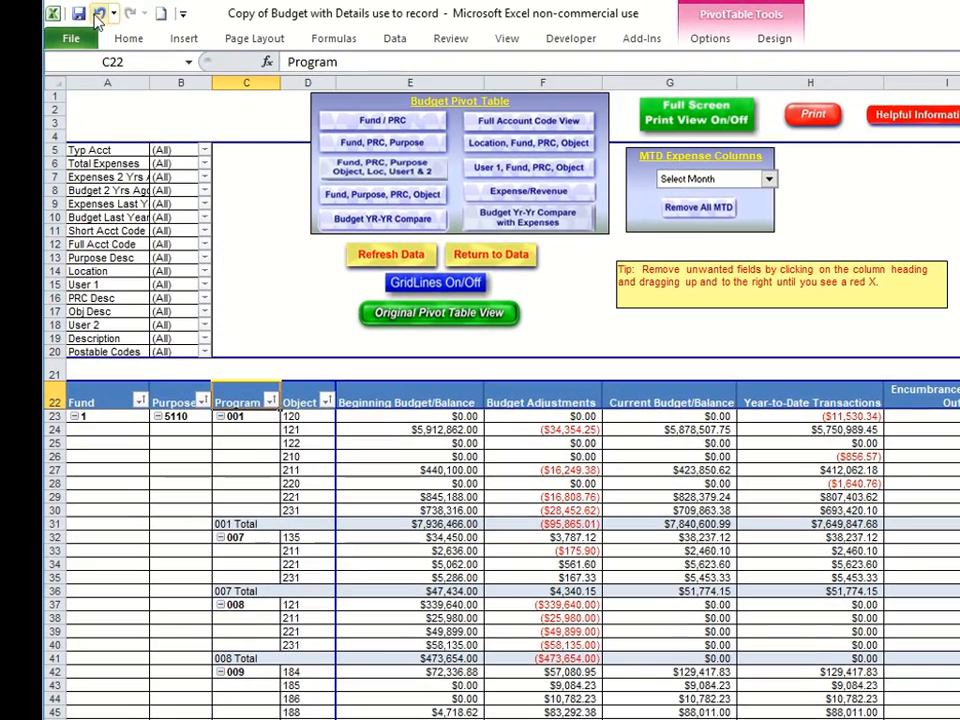
{"action": "left_click", "coordinate": [98, 14]}
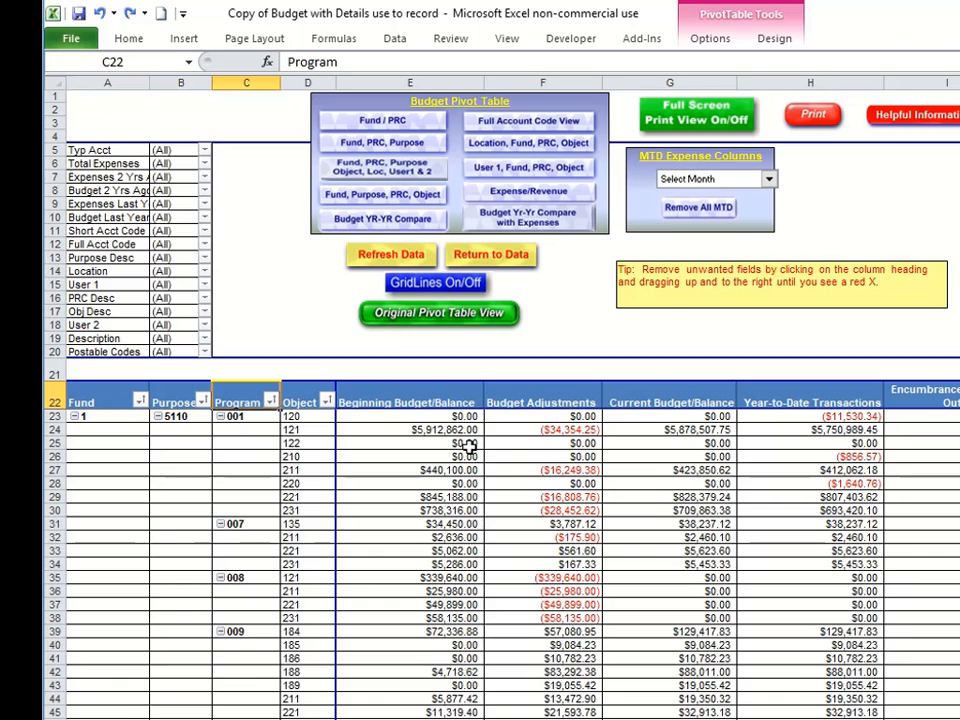